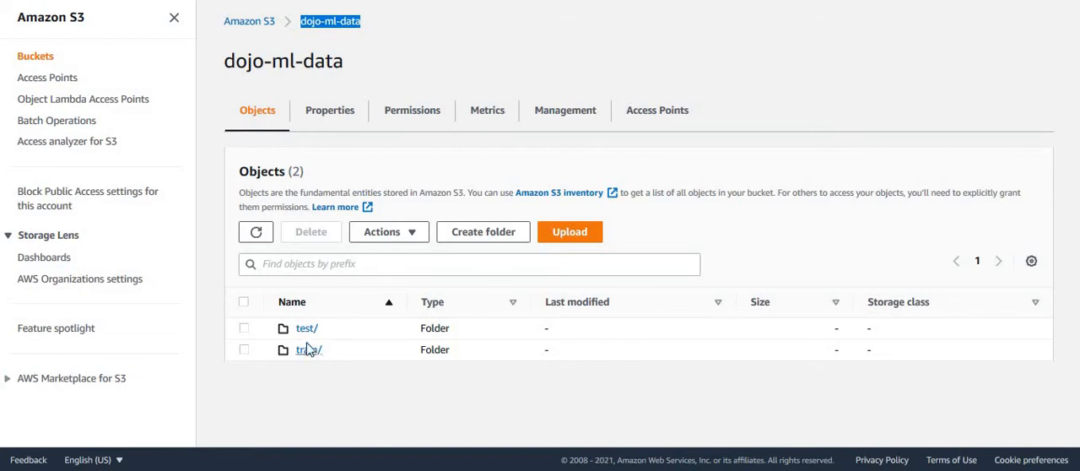
Step: Open Query with S3 Select for train_redwinquality.csv in the train folder of the dojo-ml-data bucket
left_click(311, 351)
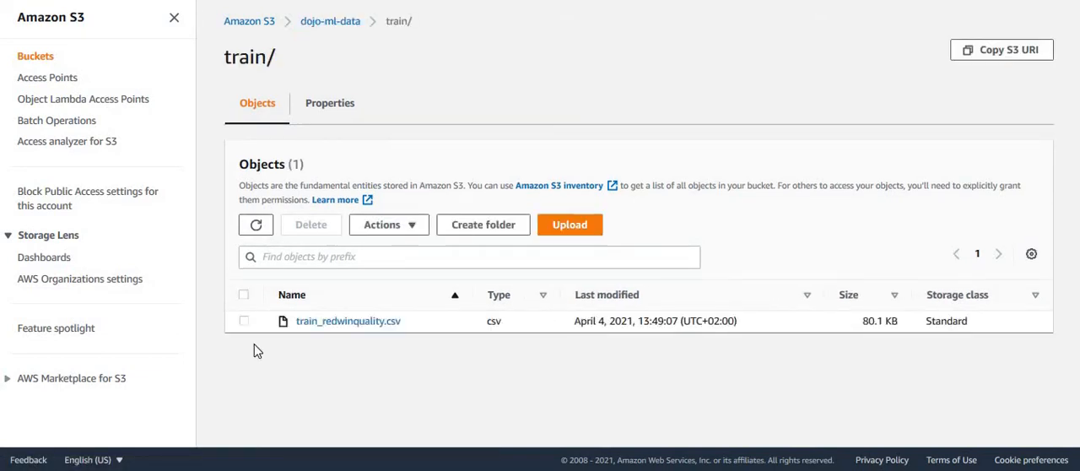
left_click(244, 321)
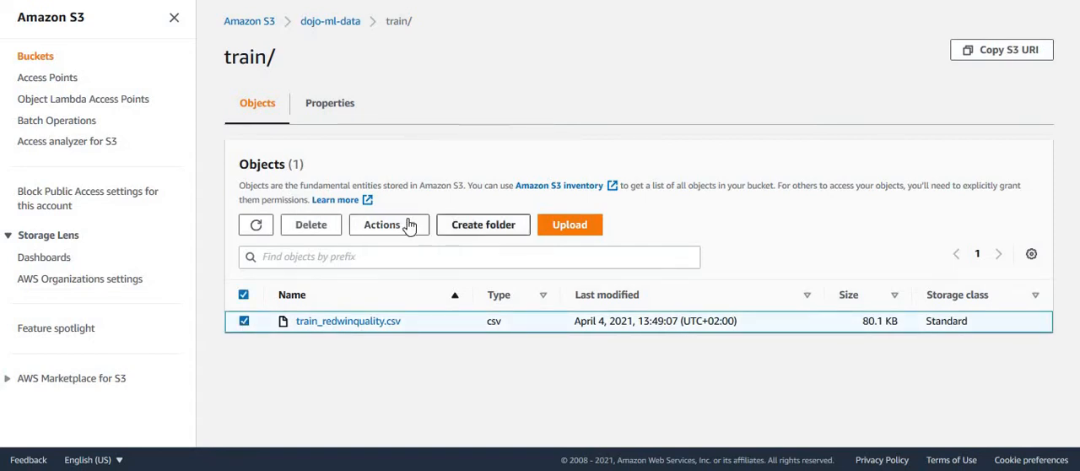
left_click(409, 226)
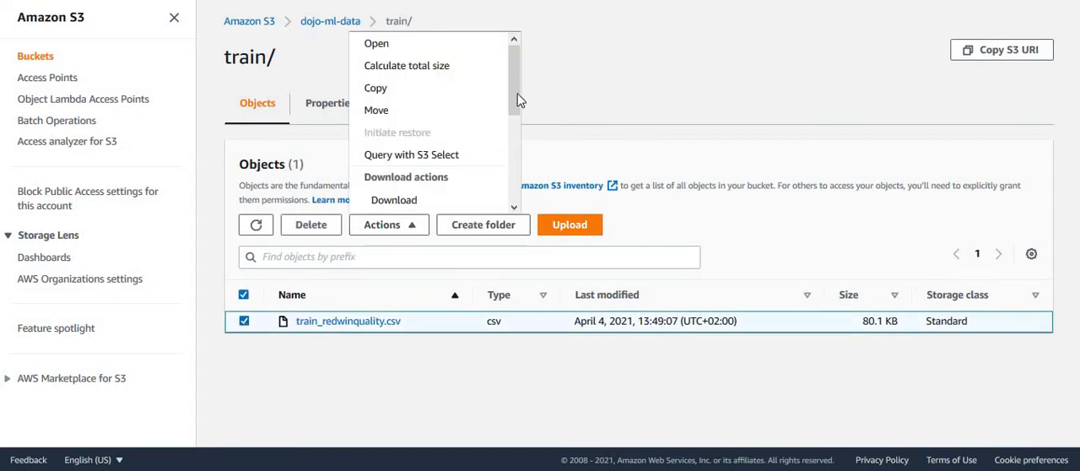
left_click_drag(519, 100, 506, 182)
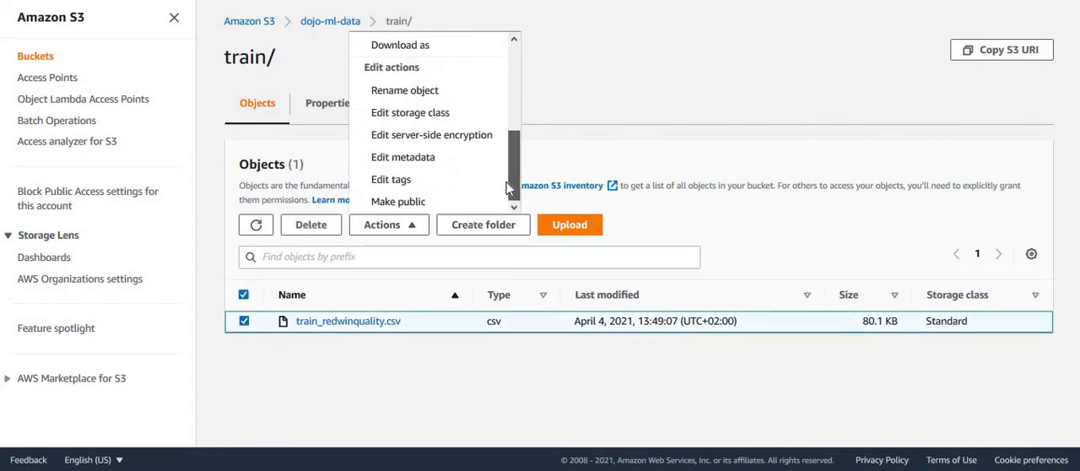
left_click(595, 126)
left_click(410, 225)
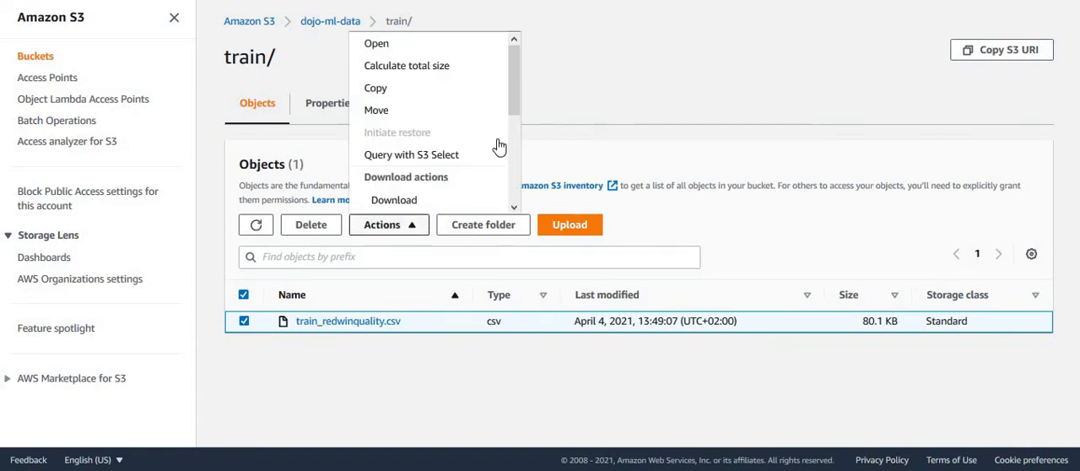
left_click(426, 155)
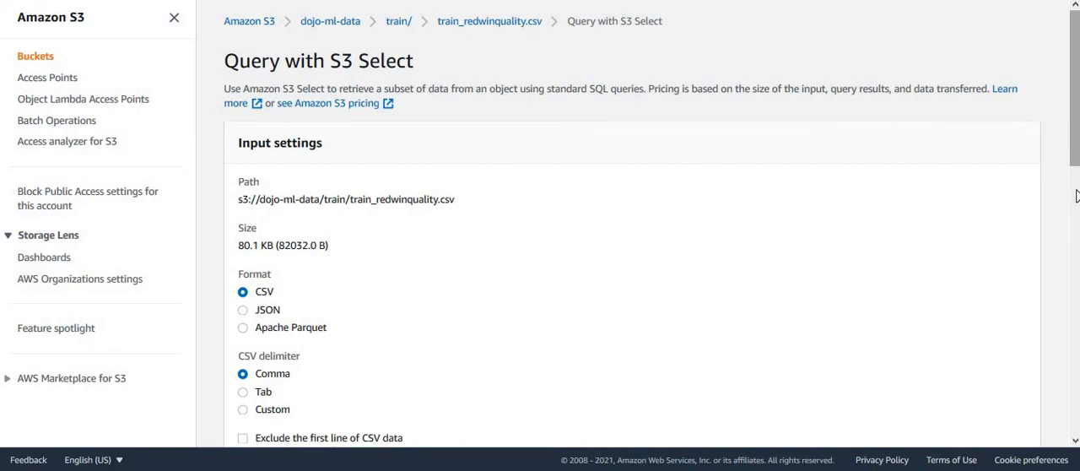
Step: Run the default SQL query SELECT * FROM s3object s LIMIT 5 and examine the raw results
scroll(1076, 196, "down", 10)
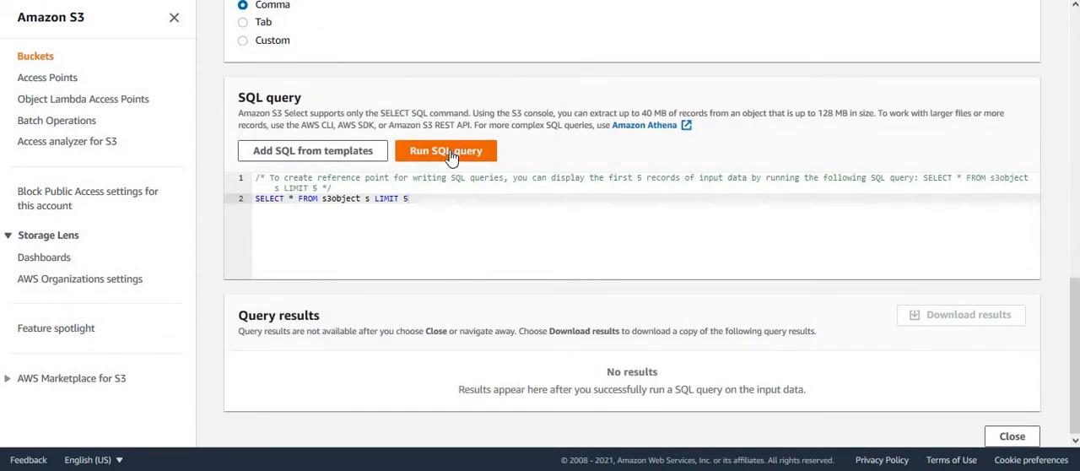
left_click(450, 153)
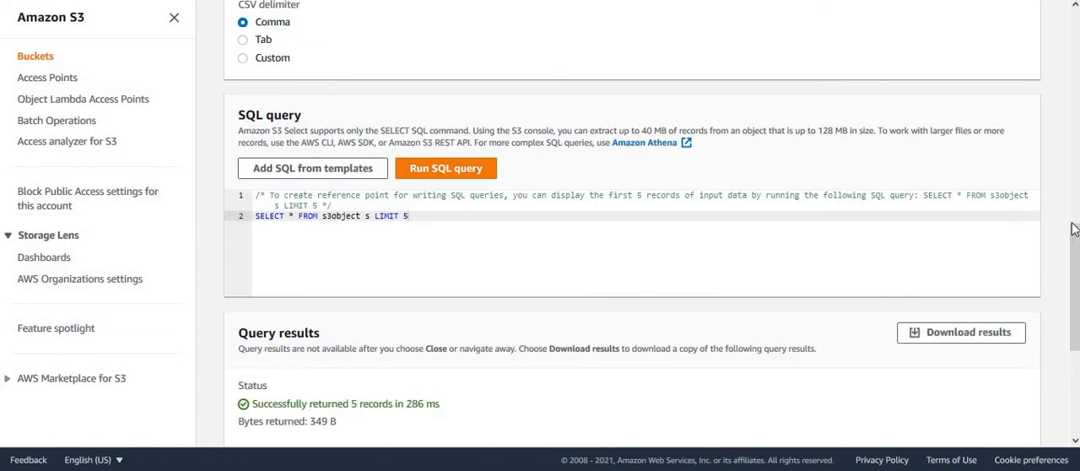
left_click_drag(1074, 264, 1074, 348)
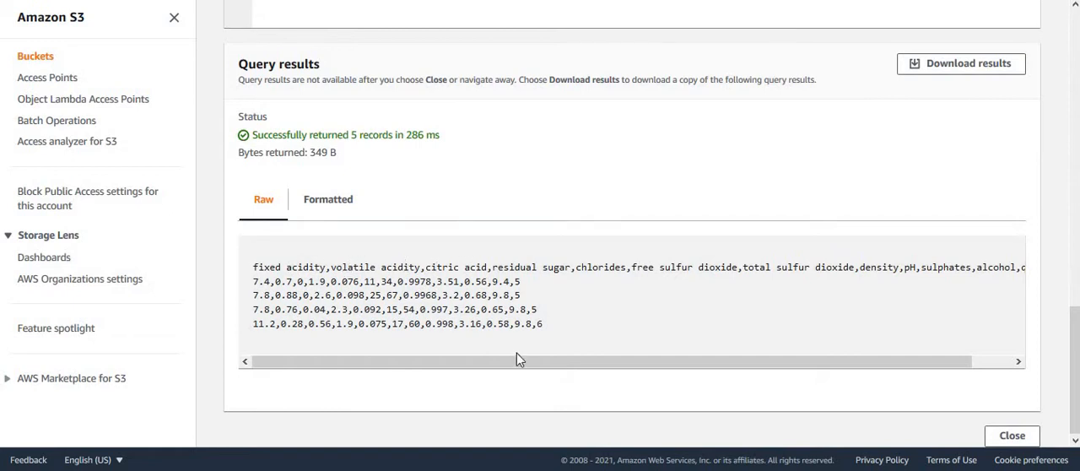
left_click_drag(492, 373, 482, 372)
left_click_drag(565, 366, 396, 369)
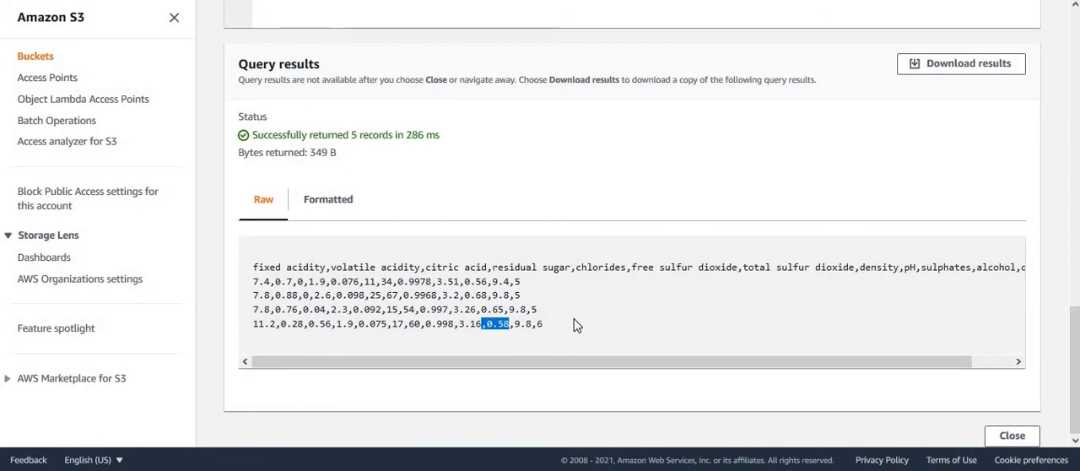
left_click(574, 318)
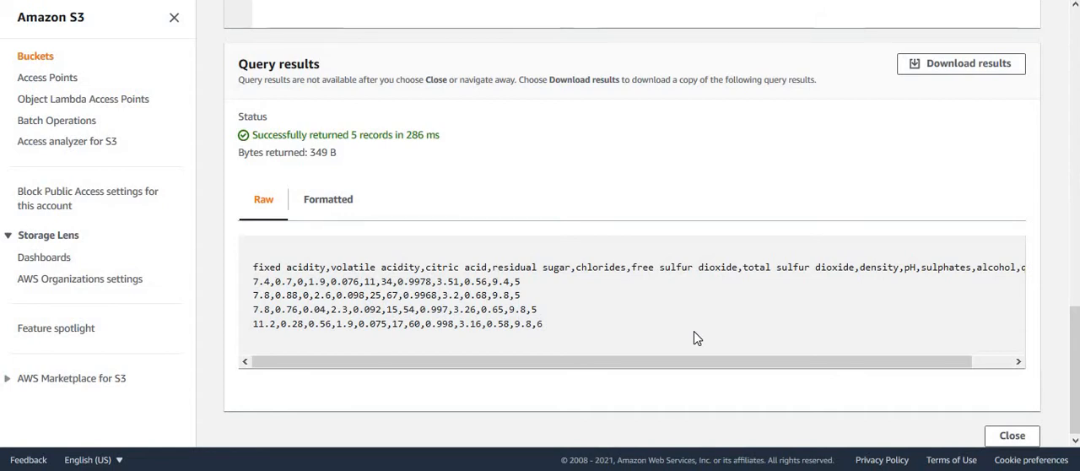
Step: Return to the dojo-ml-data bucket and check the contents of the dojo-ml-out bucket
left_click_drag(1073, 348, 507, 2)
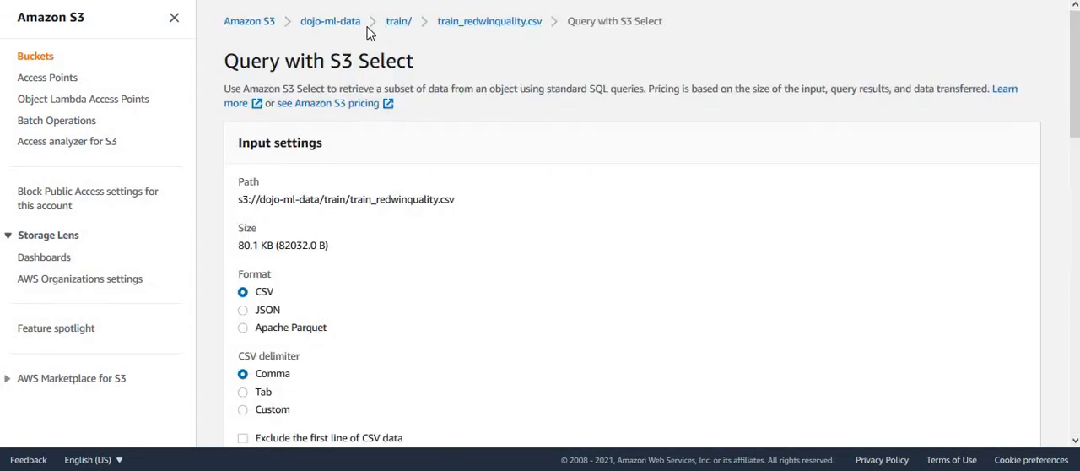
left_click(341, 26)
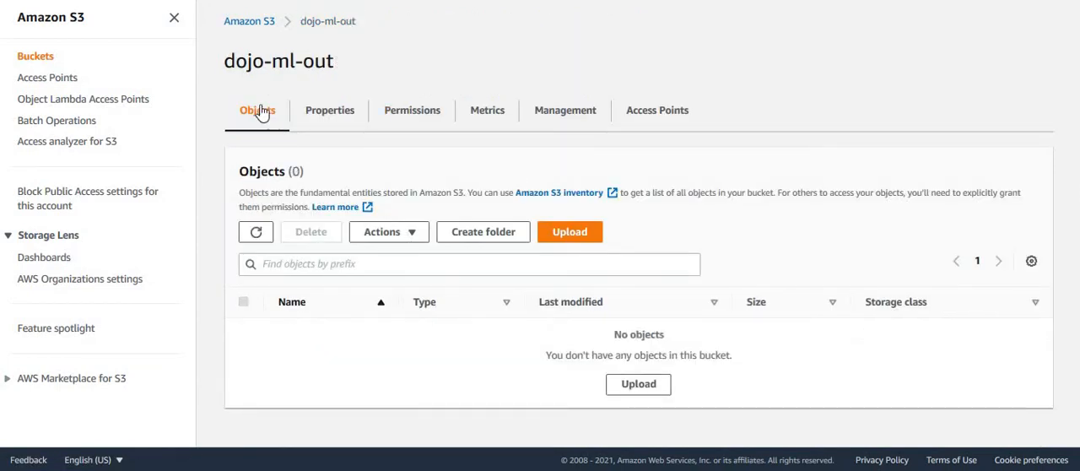
left_click_drag(224, 62, 368, 70)
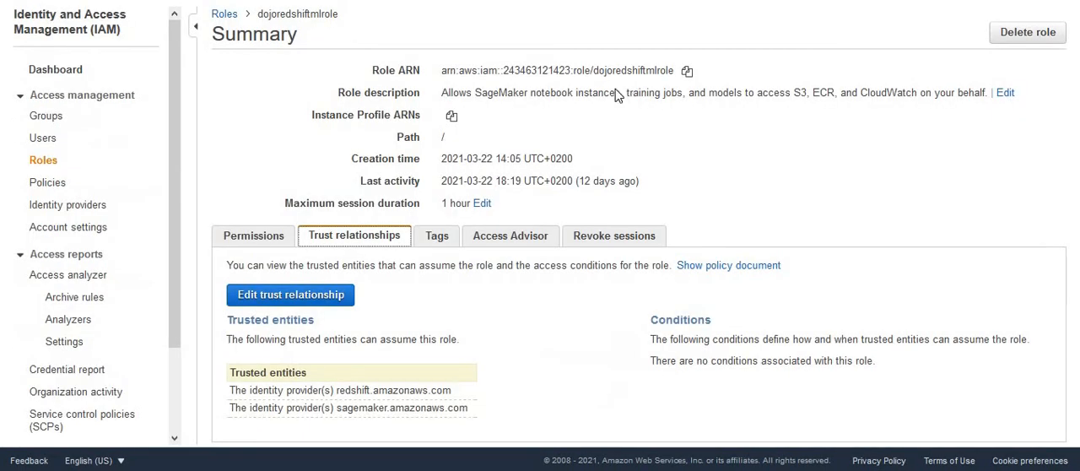
Step: Review the ARN, attached permissions policies and trusted entities of the IAM role dojoredshiftmlrole
triple_click(634, 71)
left_click(617, 159)
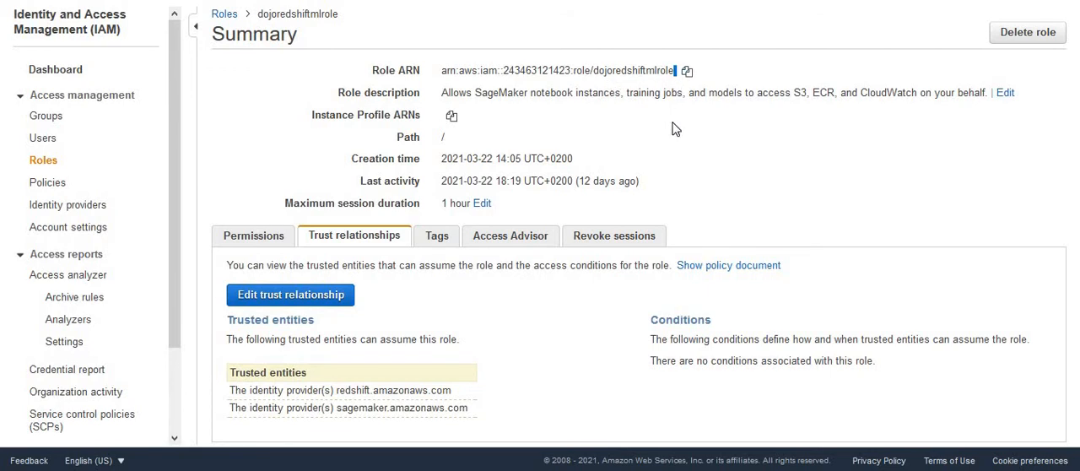
left_click(245, 237)
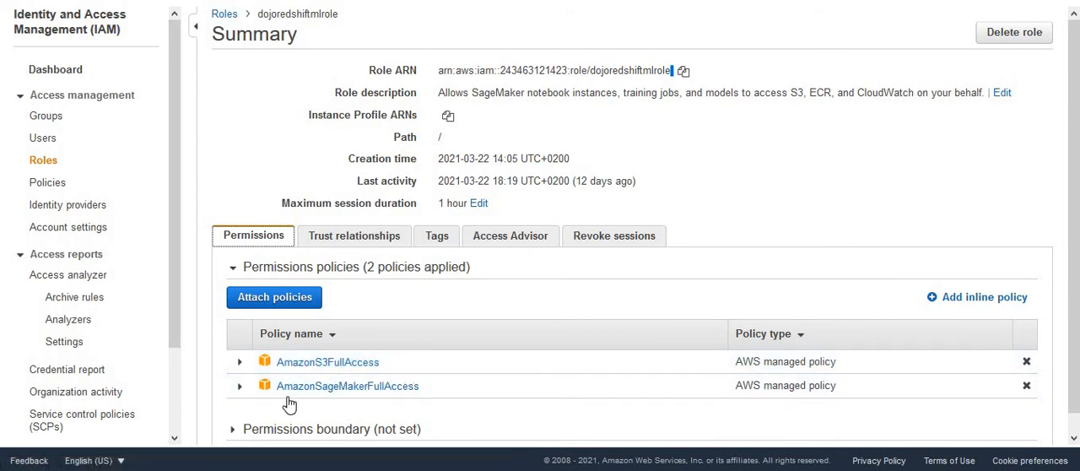
left_click(361, 240)
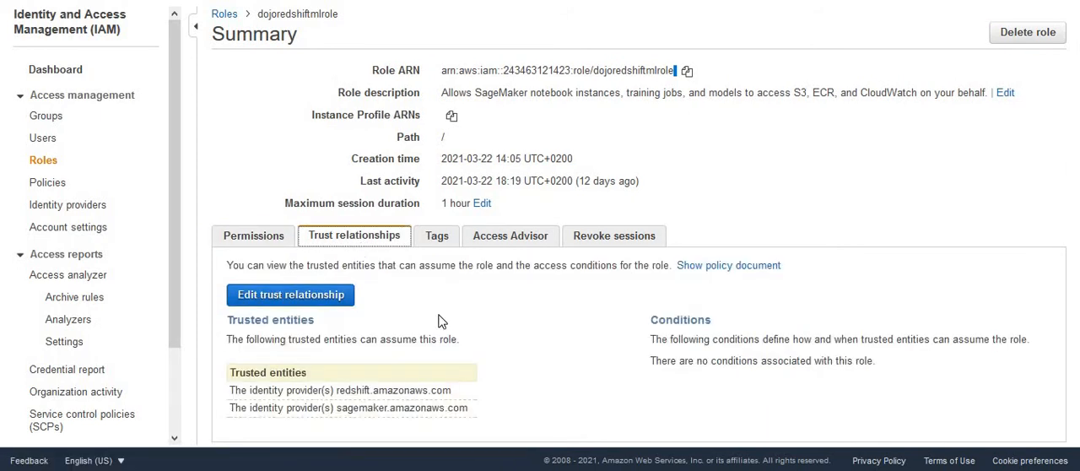
double_click(352, 390)
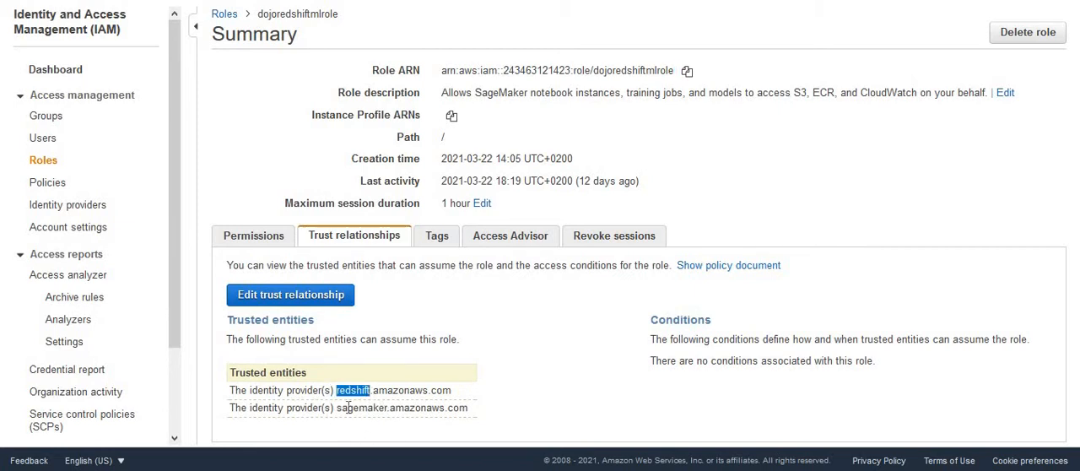
double_click(361, 408)
left_click(526, 401)
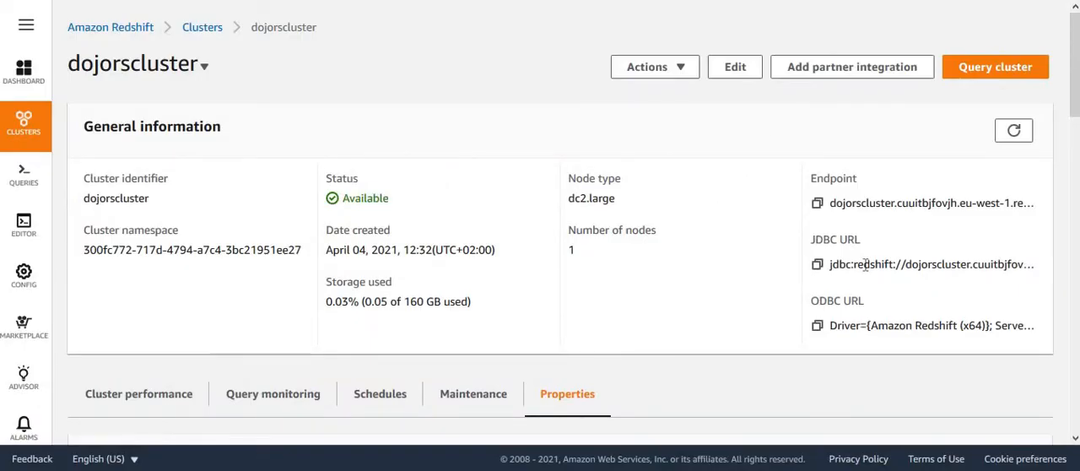
Step: Check which IAM role is associated with the Redshift cluster dojorscluster in its cluster permissions
left_click_drag(1075, 92, 1075, 336)
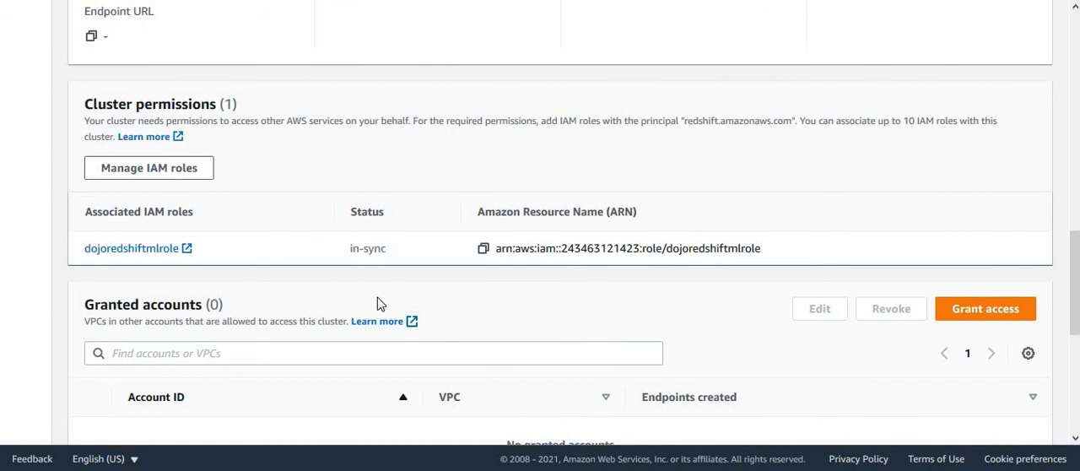
double_click(722, 247)
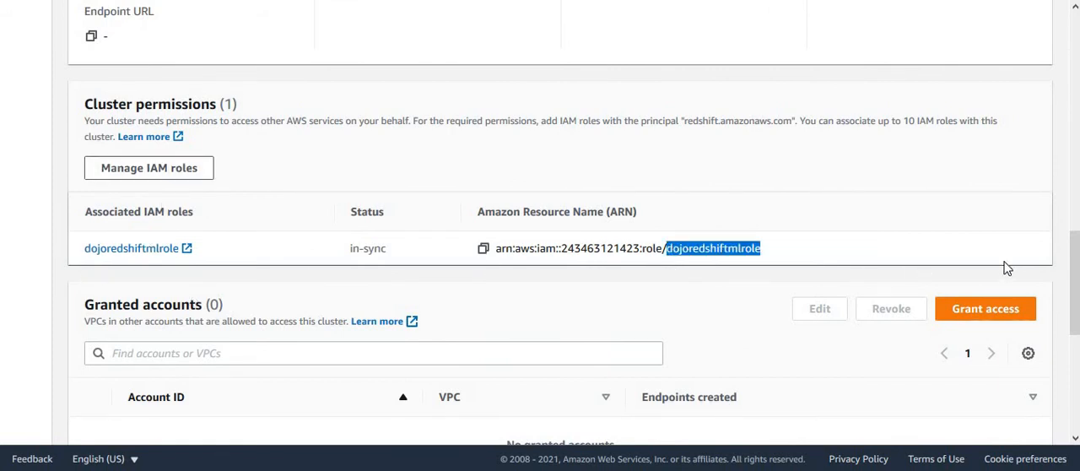
left_click_drag(1077, 281, 1075, 133)
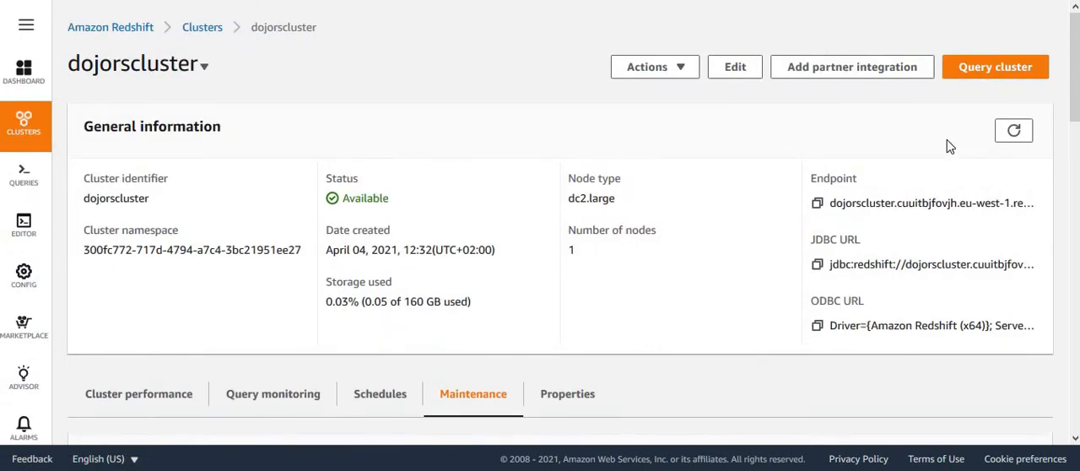
Step: Check the maintenance track in the maintenance details of dojorscluster
left_click_drag(1077, 71, 1076, 182)
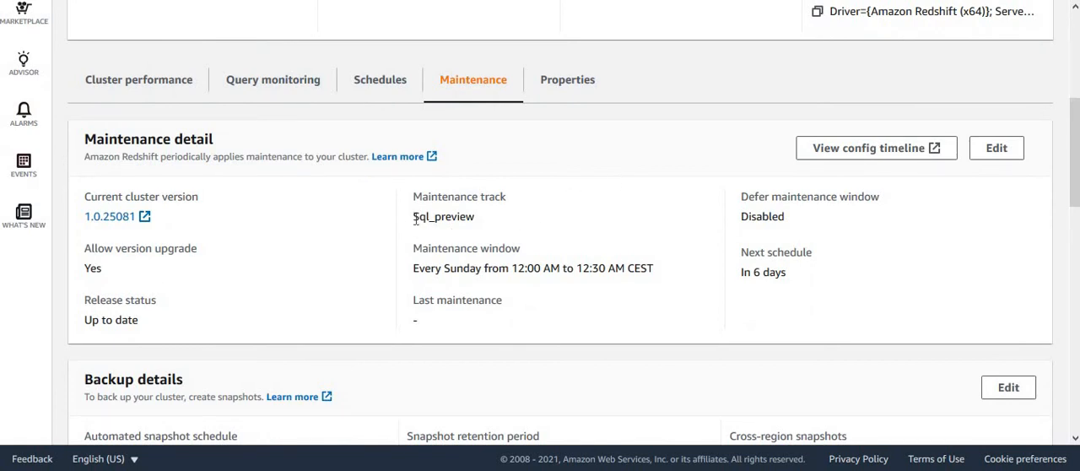
left_click_drag(415, 219, 508, 223)
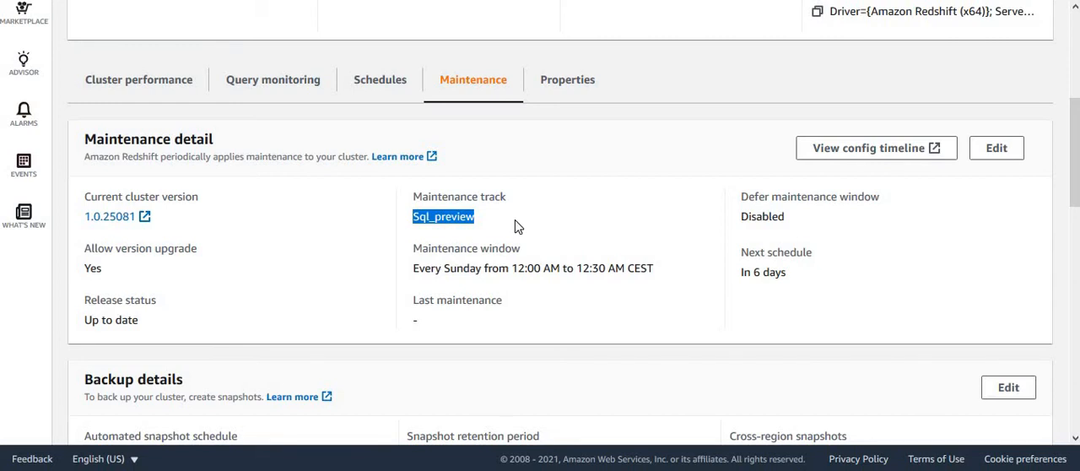
left_click(589, 210)
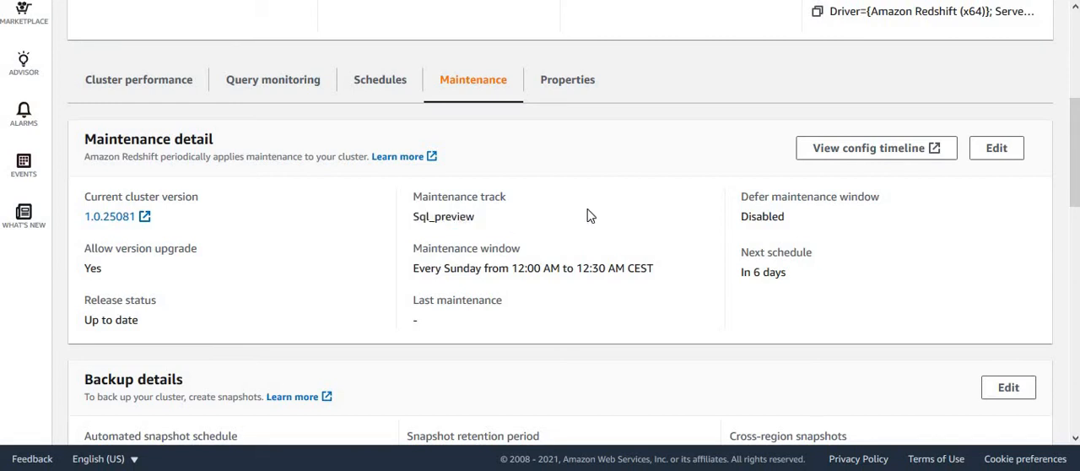
double_click(421, 217)
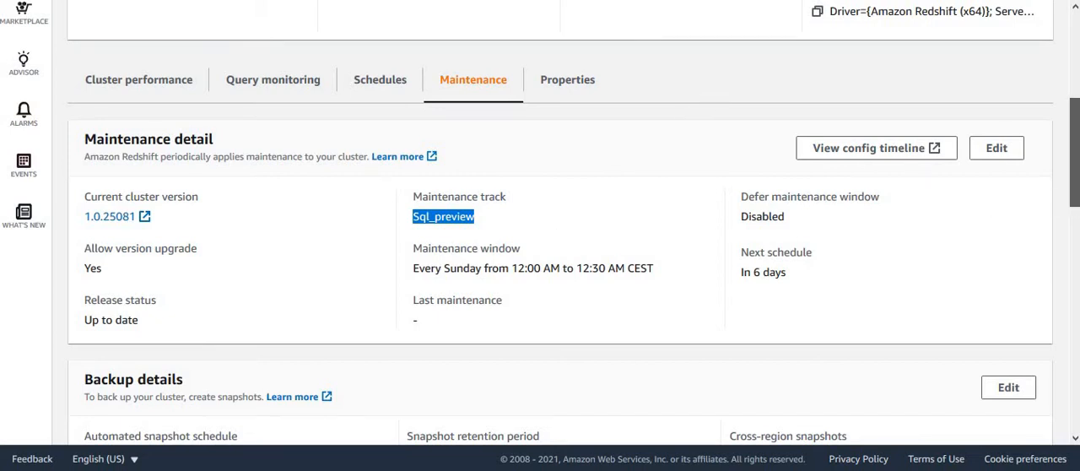
left_click_drag(1074, 145, 1074, 58)
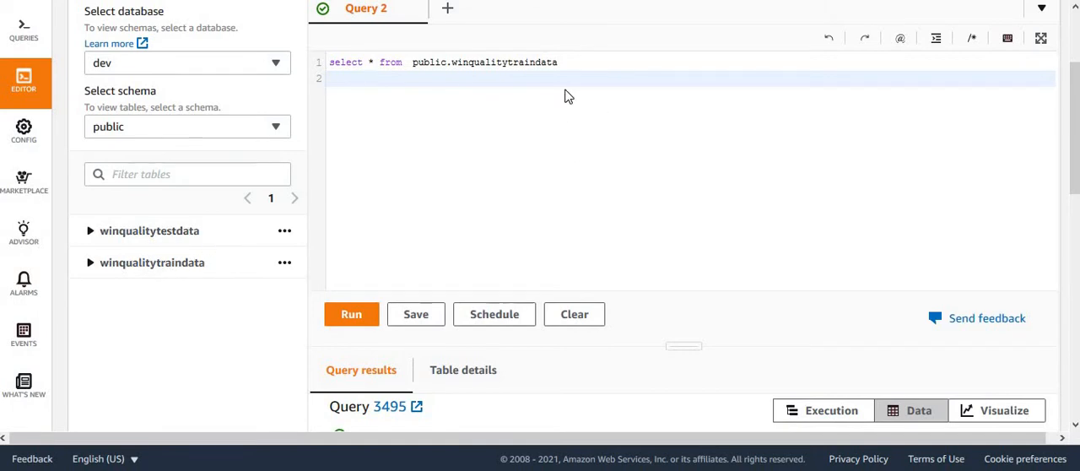
Step: Run the query select * from public.winqualitytraindata and check the number of rows returned
left_click(571, 62)
left_click(342, 320)
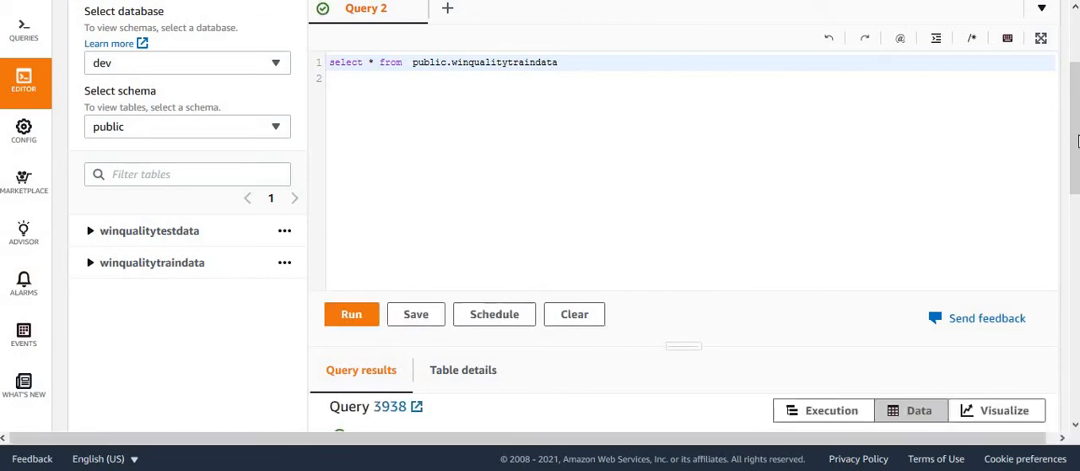
scroll(901, 208, "down", 4)
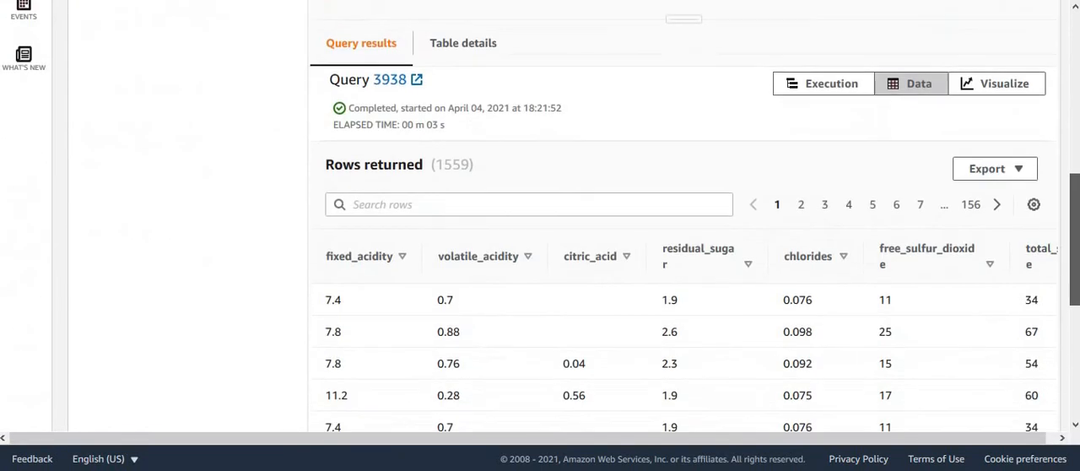
mouse_move(1075, 239)
left_mouse_down()
mouse_move(1074, 257)
mouse_move(1074, 241)
left_mouse_up()
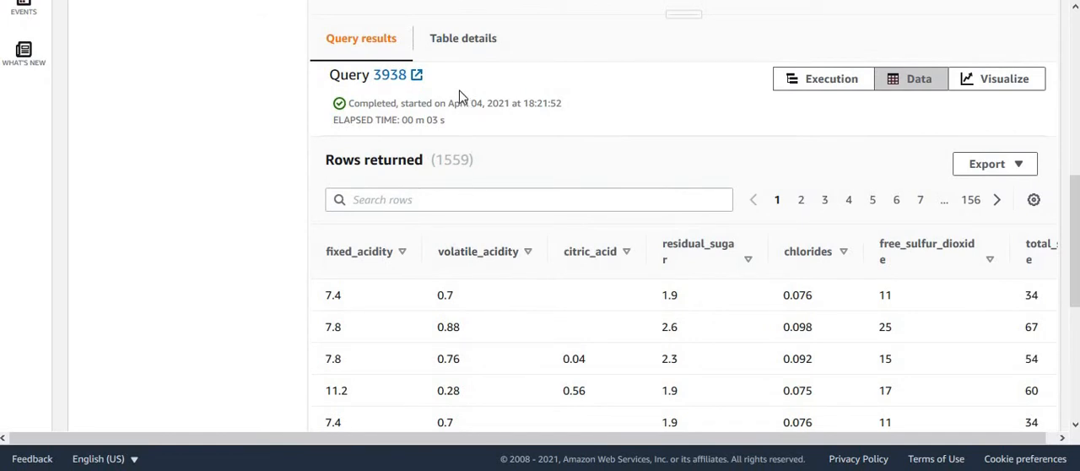
double_click(454, 159)
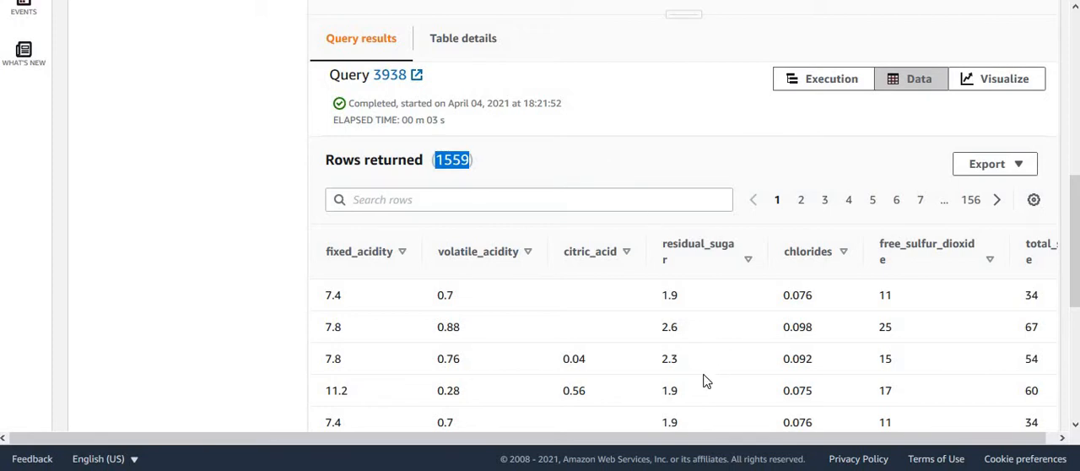
Step: Examine the returned training rows across all columns, from fixed_acidity through quality
left_click_drag(1070, 240, 1077, 326)
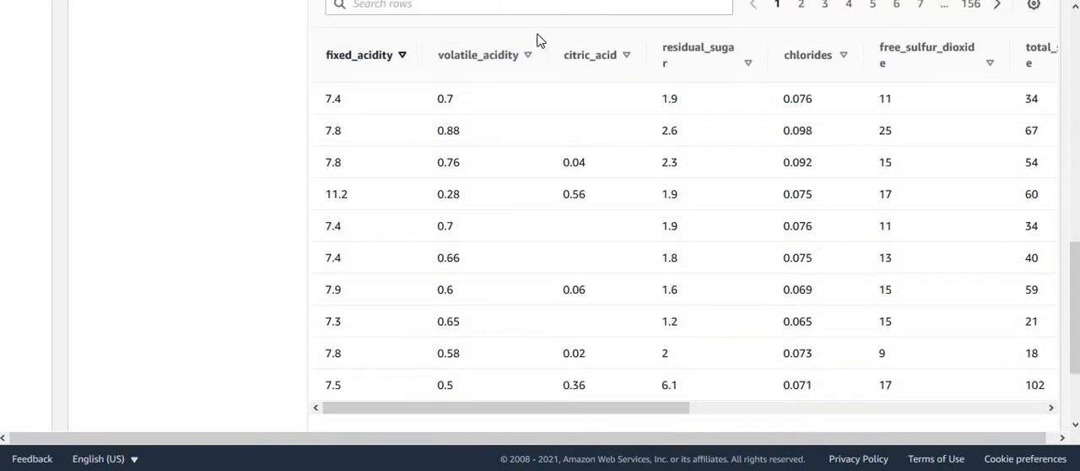
left_click_drag(669, 407, 1025, 410)
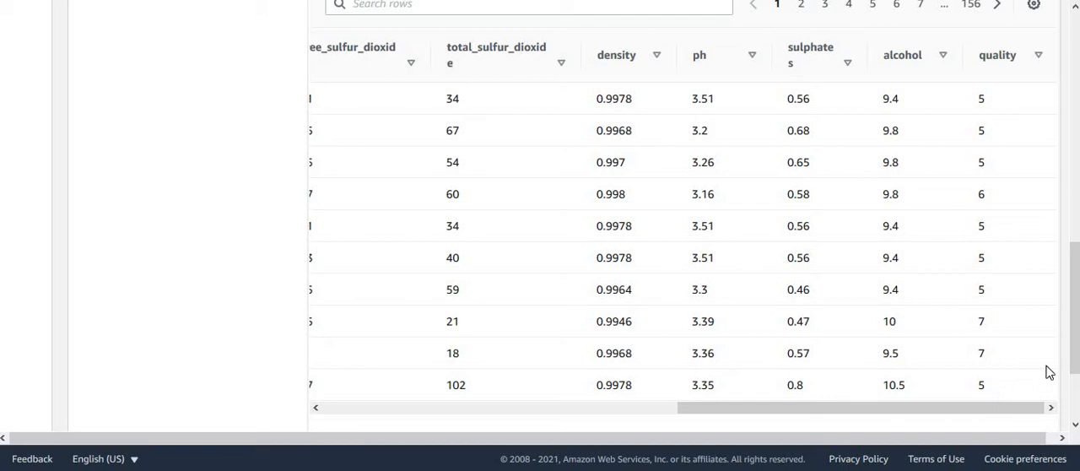
left_click_drag(1076, 355, 1076, 131)
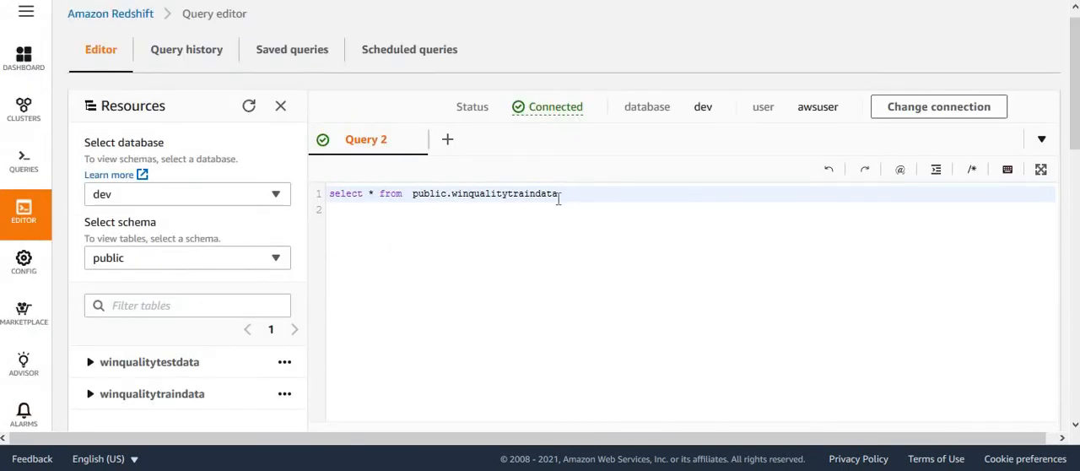
left_click(511, 195)
key("Right")
key("Right")
key("Right")
key("Right")
key("Right")
key("Right")
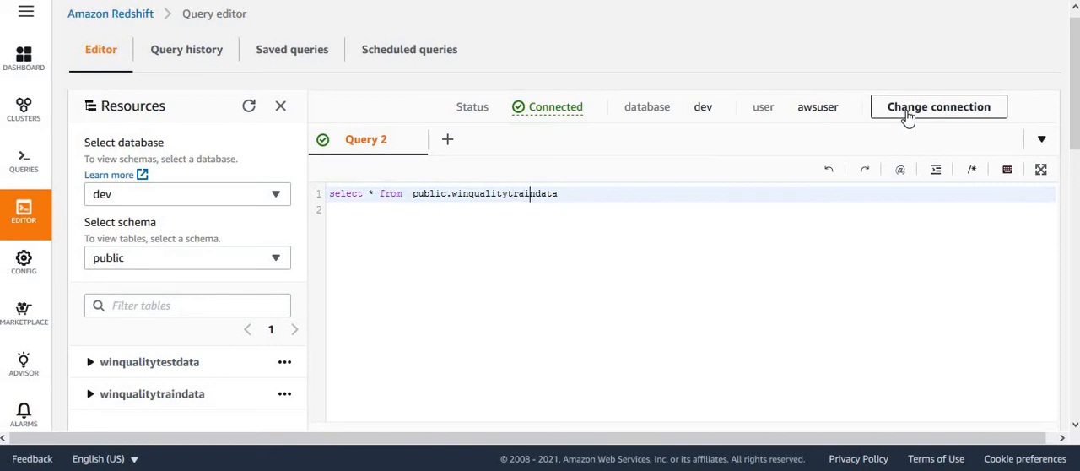
Step: Run select * from public.winqualitytestdata and examine the returned test rows across all columns, from fixed_acidity through alcohol
key("BackSpace")
key("BackSpace")
key("BackSpace")
key("BackSpace")
type("est")
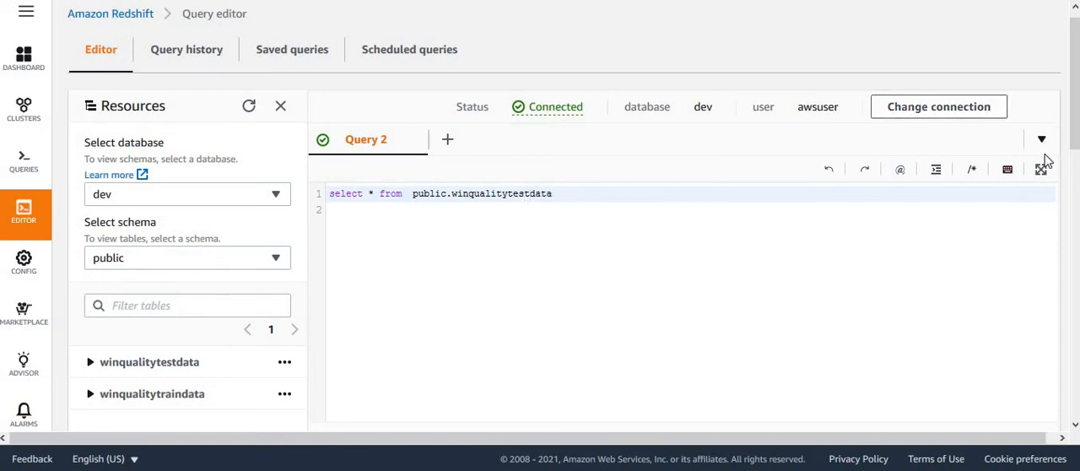
scroll(1065, 118, "down", 3)
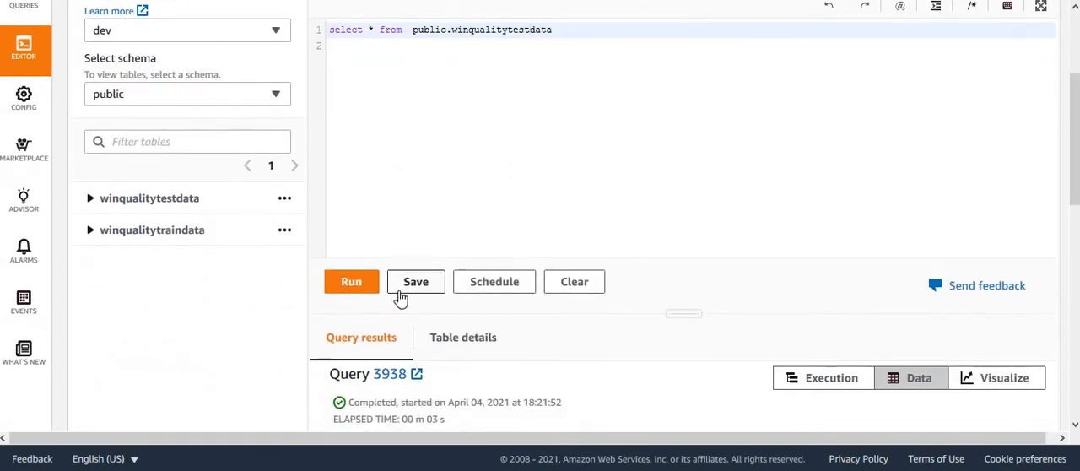
left_click(353, 284)
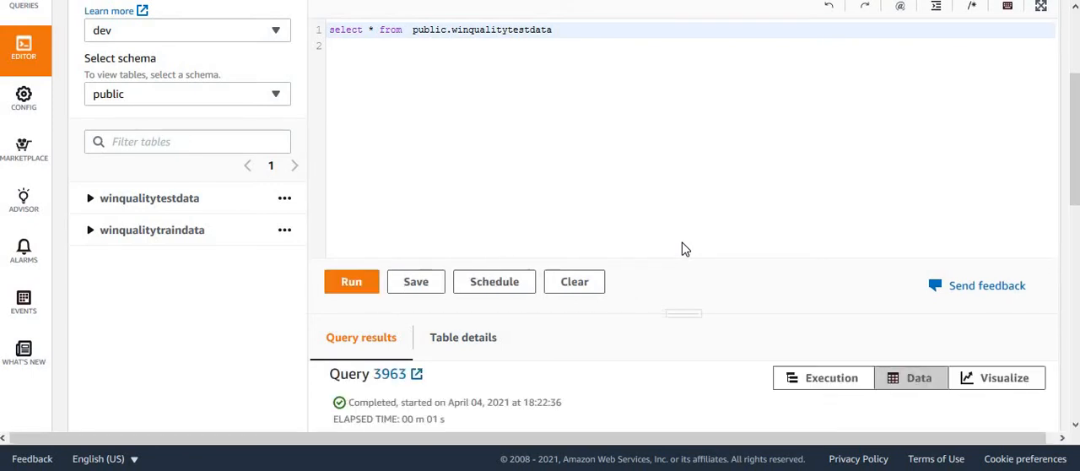
left_click_drag(1073, 139, 1073, 284)
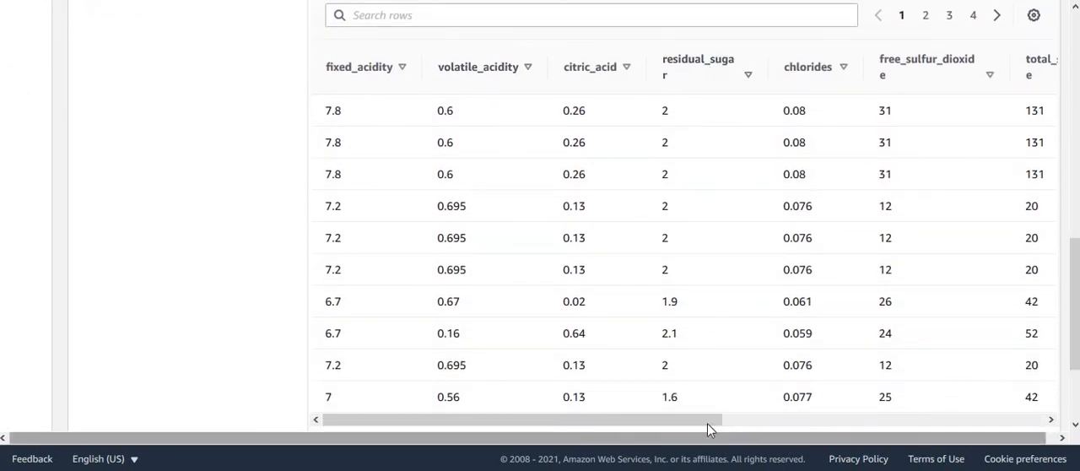
left_click_drag(707, 422, 1030, 422)
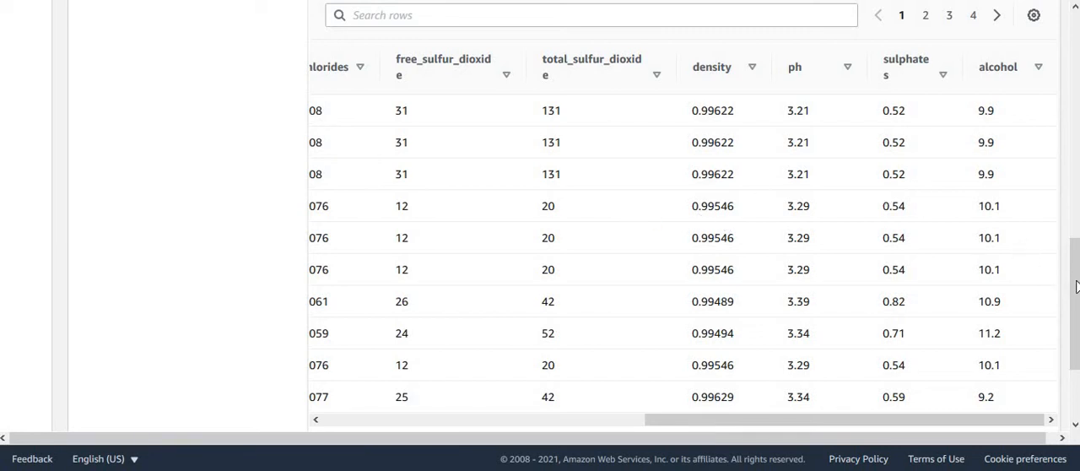
Step: Replace the query with CREATE MODEL public.wine_quality_model from public.winqualitytraindata, target quality, function predict_win_quality, role dojoredshiftmlrole, S3 bucket dojo-ml-out
left_click_drag(1076, 287, 1075, 109)
left_click(690, 175)
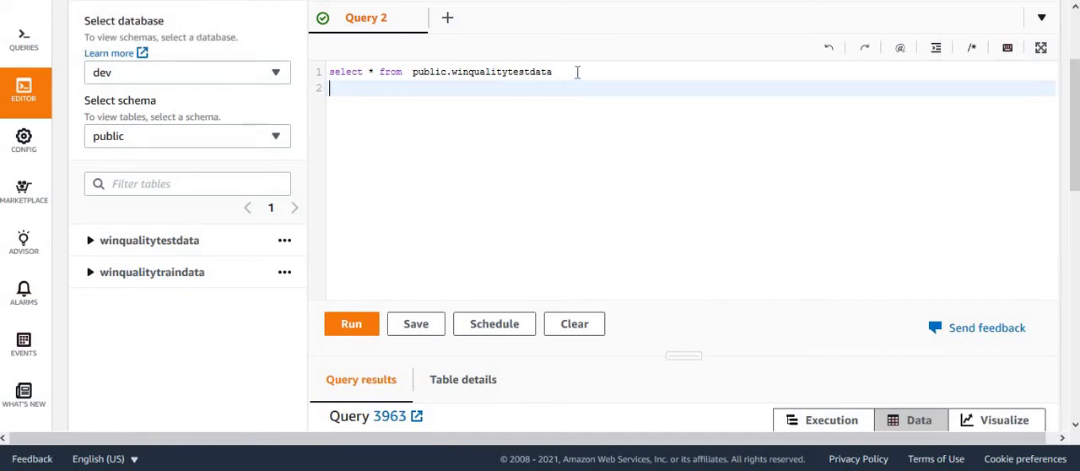
left_click_drag(577, 72, 301, 65)
key("ctrl+v")
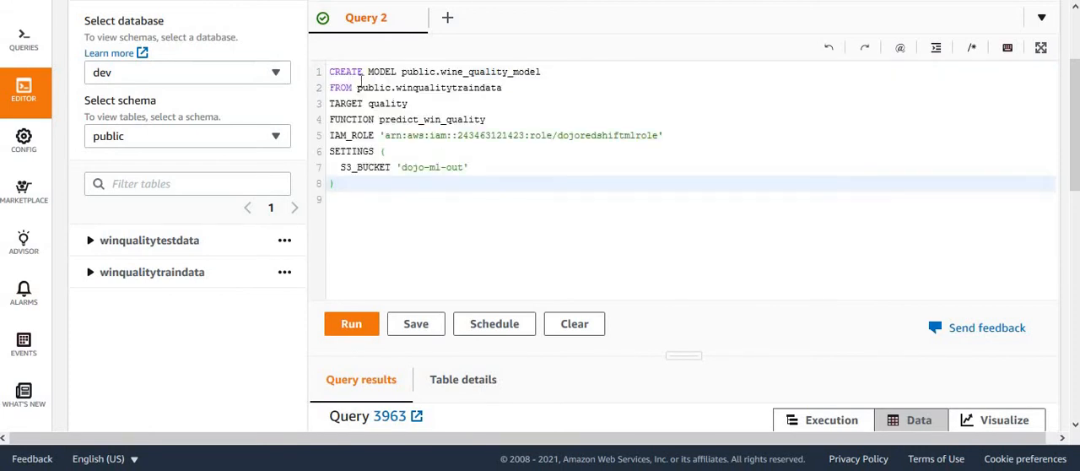
Step: Review the CREATE MODEL statement's schema, model name, source table, target column, prediction function, IAM role and S3 bucket
double_click(421, 72)
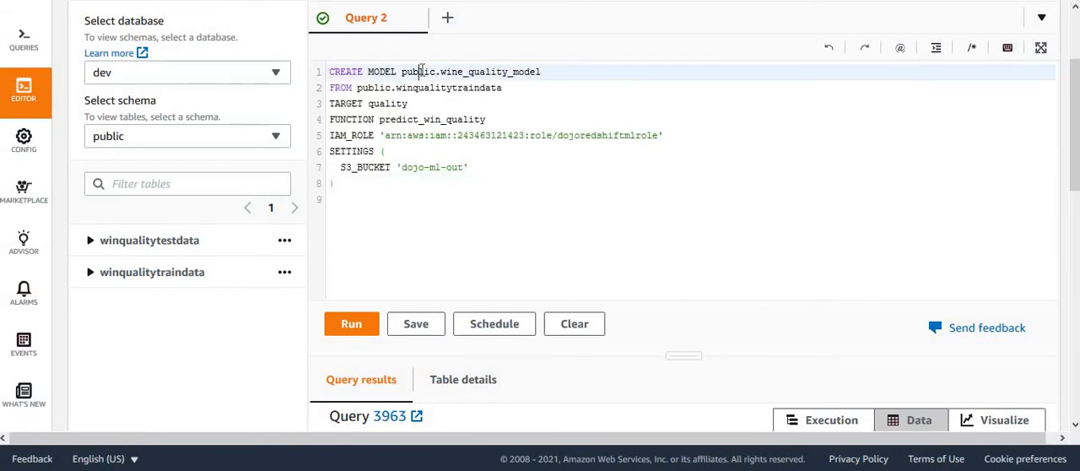
double_click(485, 72)
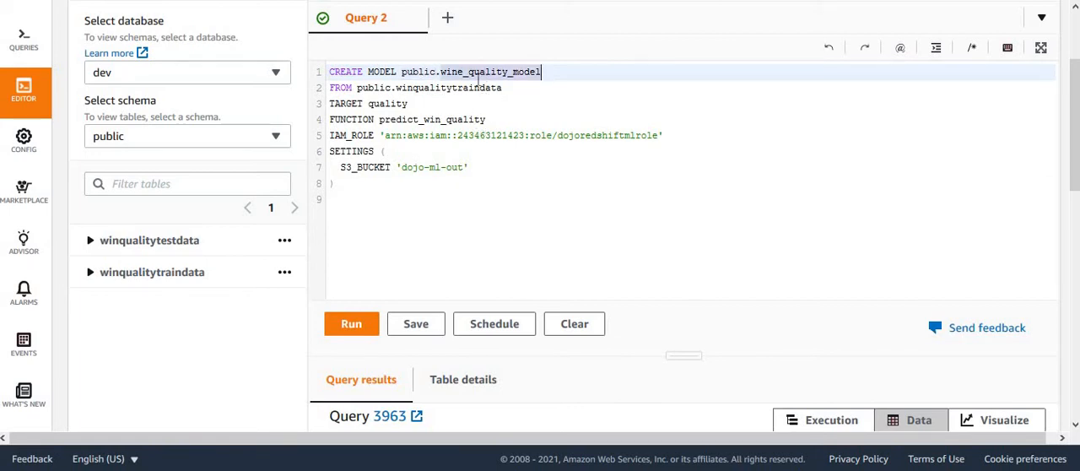
double_click(446, 88)
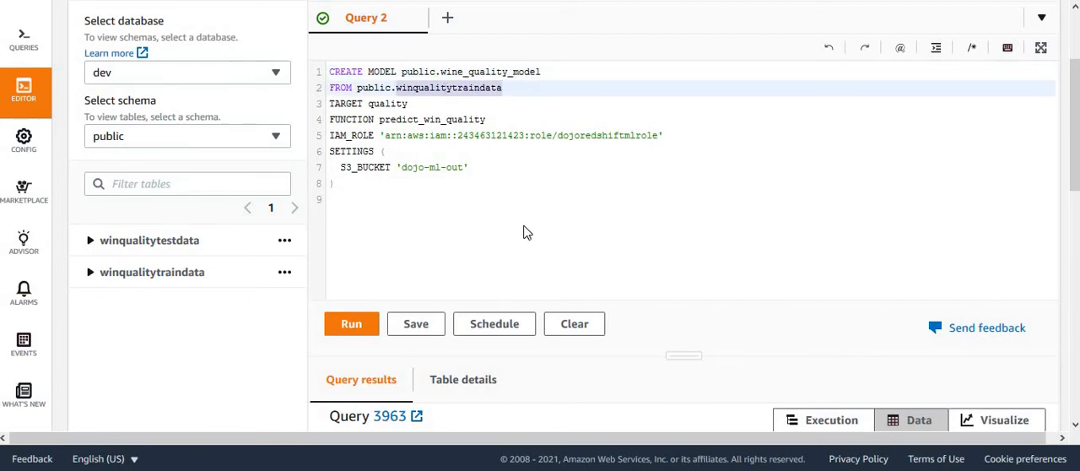
double_click(390, 103)
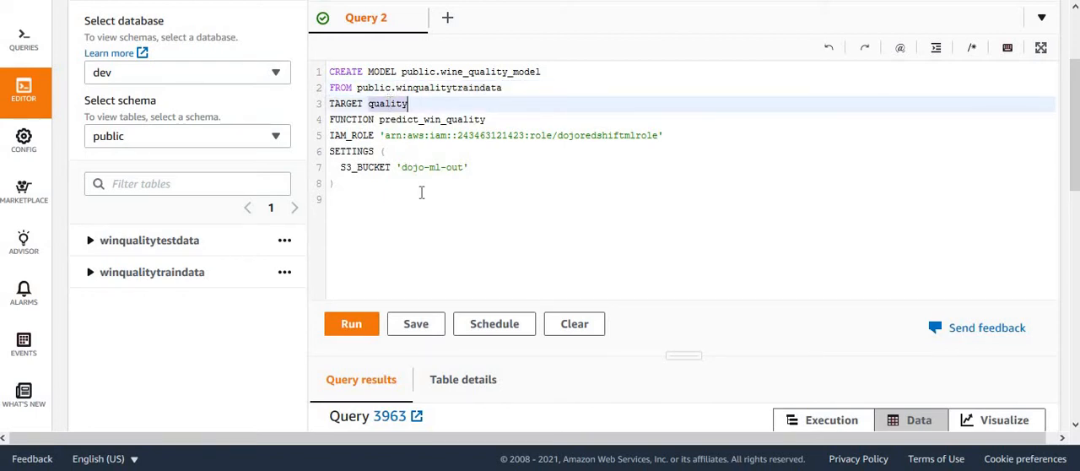
double_click(403, 119)
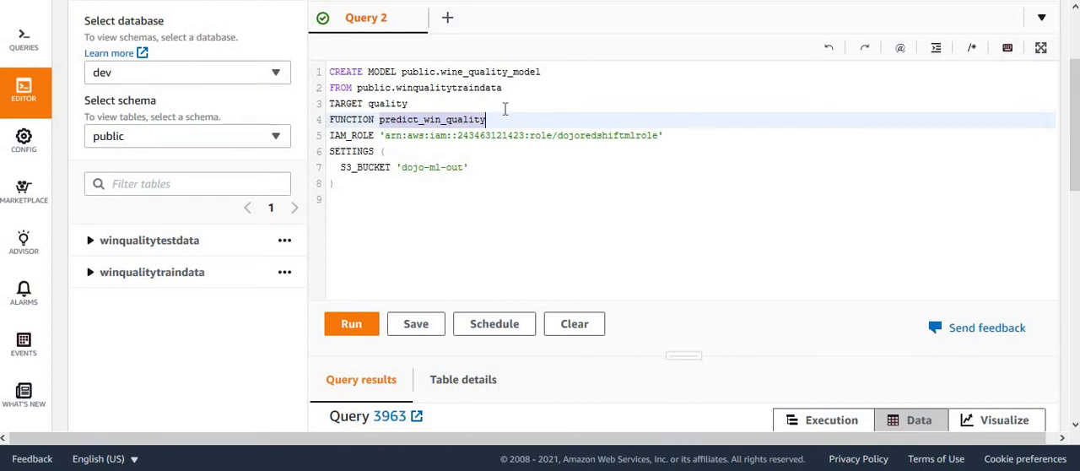
double_click(608, 135)
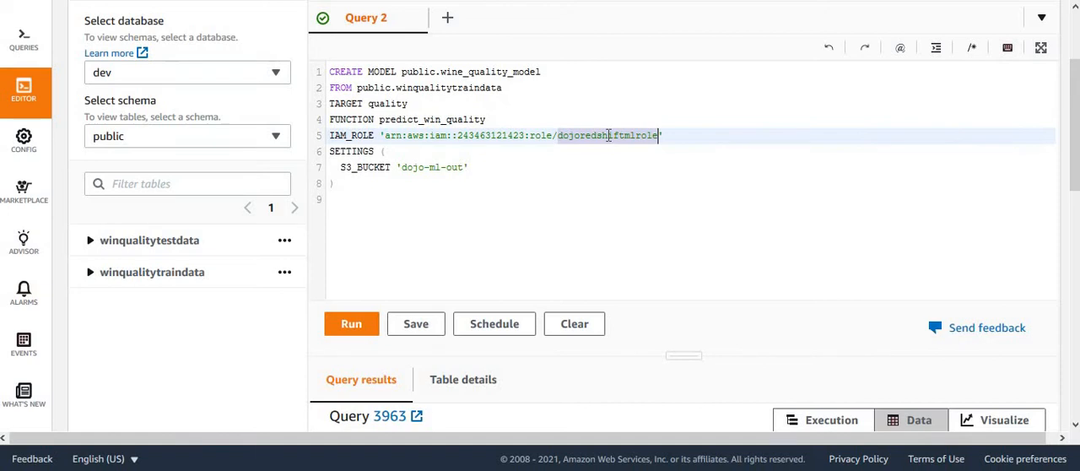
double_click(415, 167)
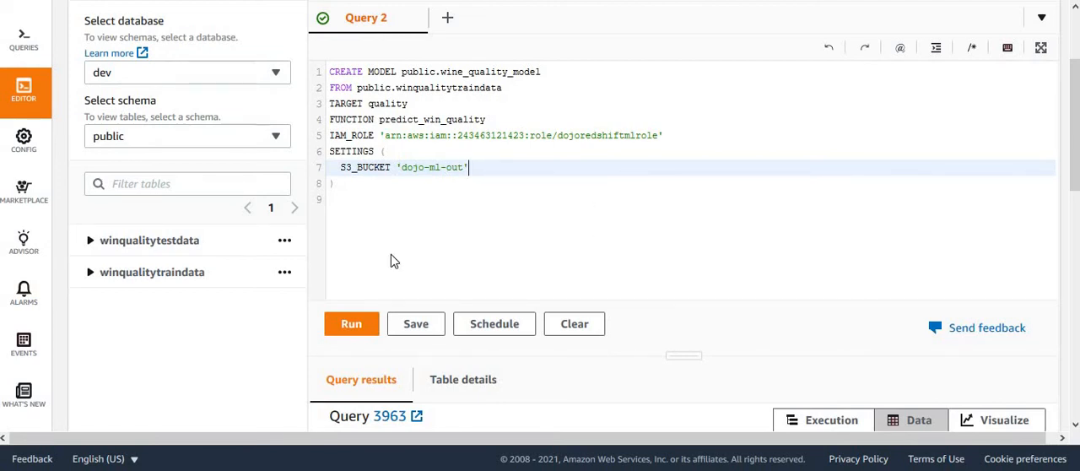
Step: Run the CREATE MODEL statement and check its completion status in the query results
left_click(353, 329)
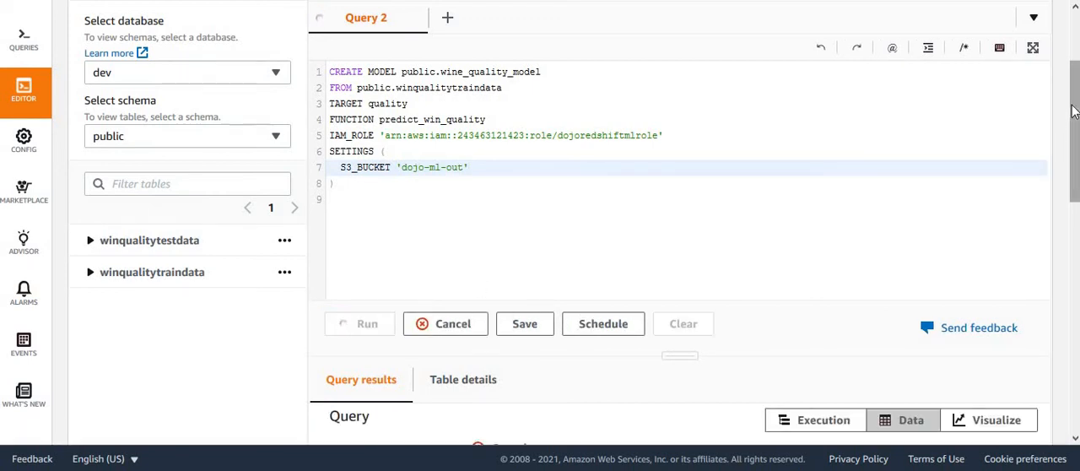
mouse_move(1074, 113)
left_mouse_down()
mouse_move(1076, 169)
mouse_move(1077, 105)
left_mouse_up()
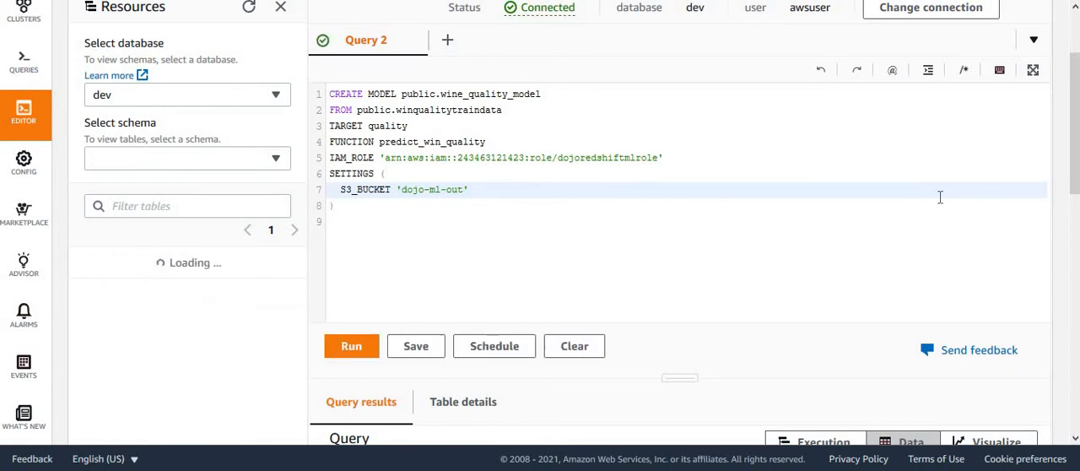
left_click(656, 228)
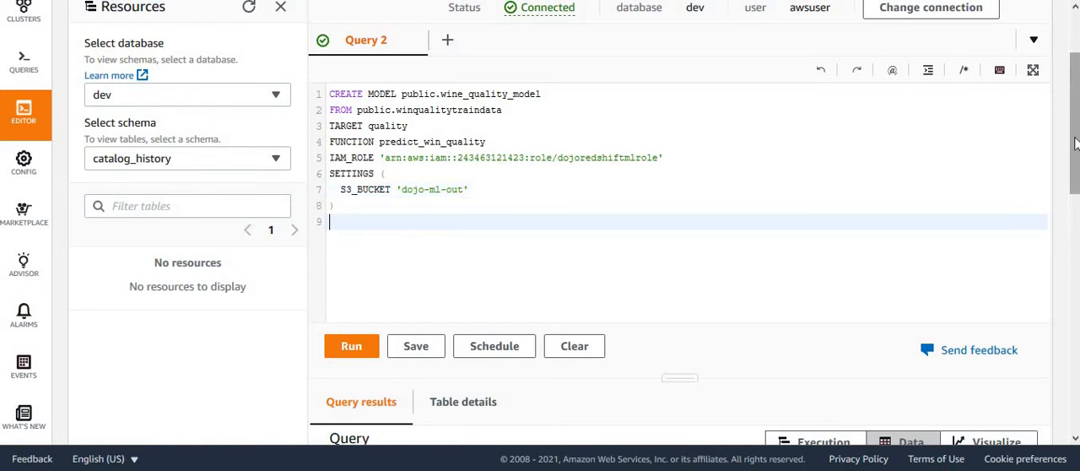
scroll(1076, 144, "down", 3)
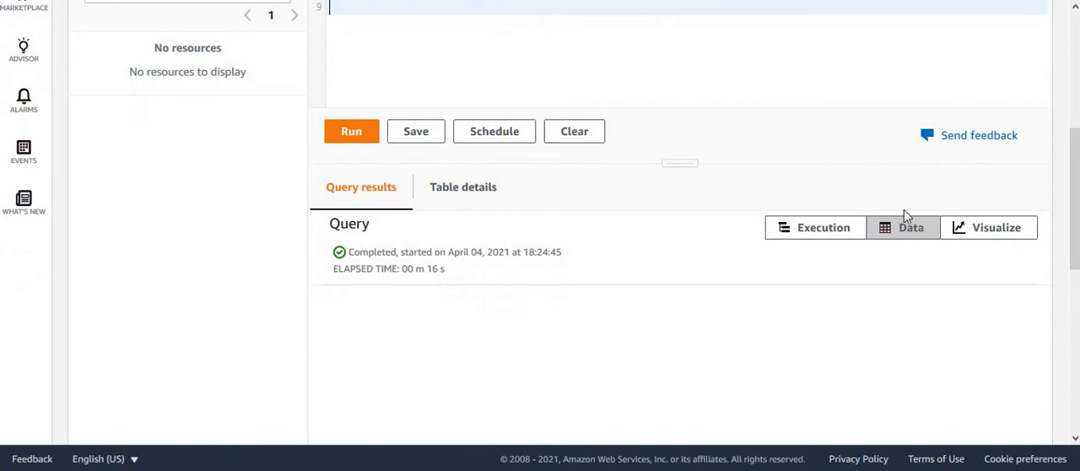
scroll(1075, 211, "up", 3)
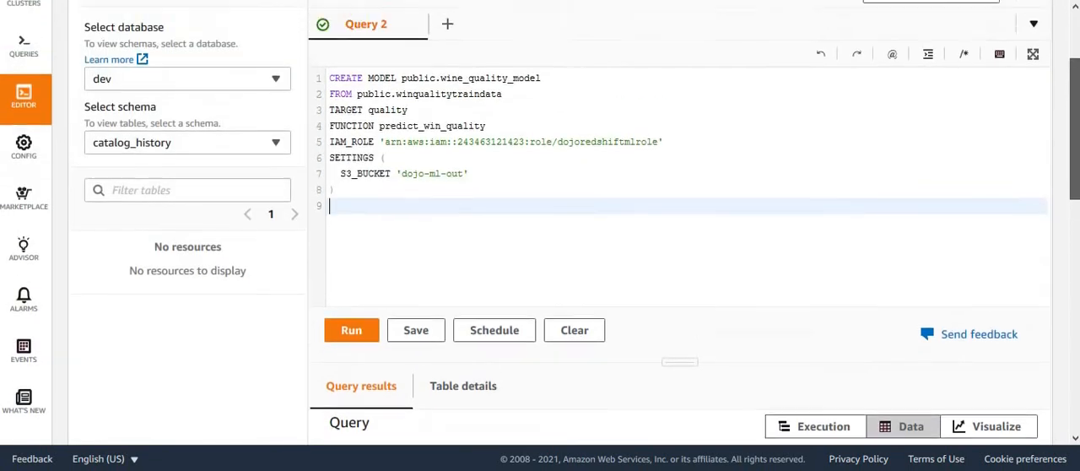
scroll(1075, 211, "up", 1)
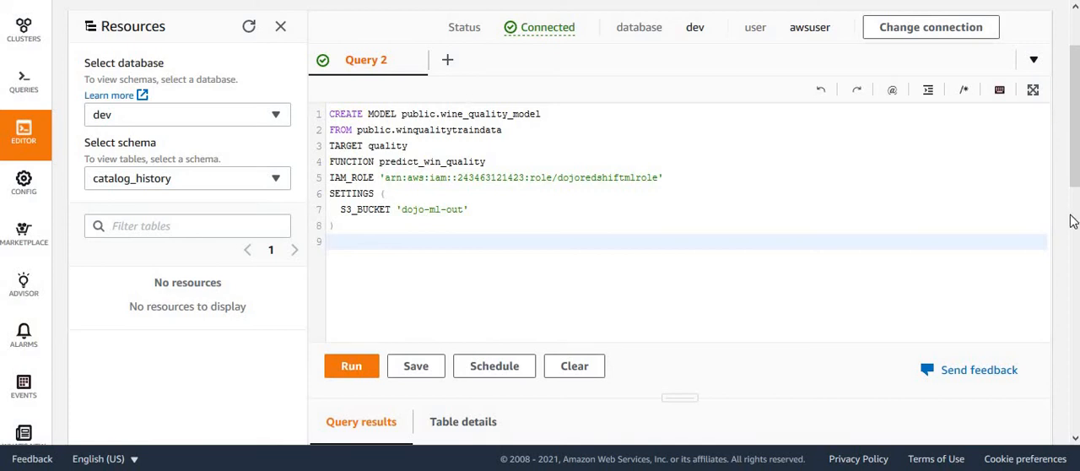
Step: Run SHOW MODEL ALL in place of the CREATE MODEL statement and check the listed schema and model names
left_click(355, 229)
left_click_drag(324, 155, 315, 113)
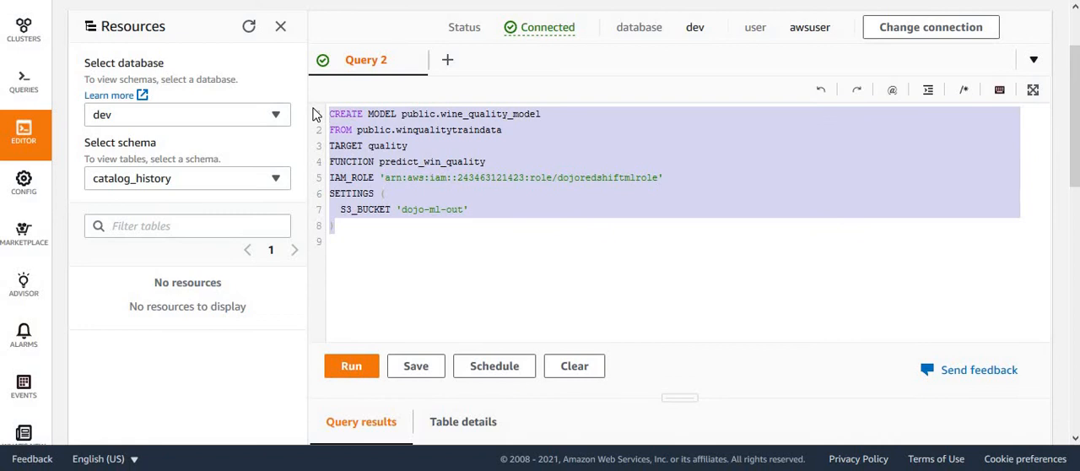
type("SHOW MODEL ALL")
left_click(351, 366)
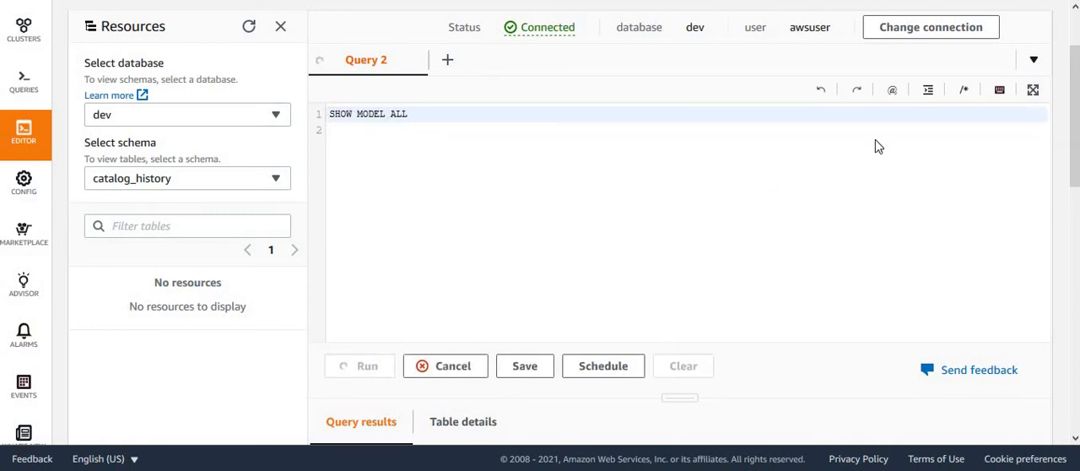
left_click_drag(1076, 138, 1078, 313)
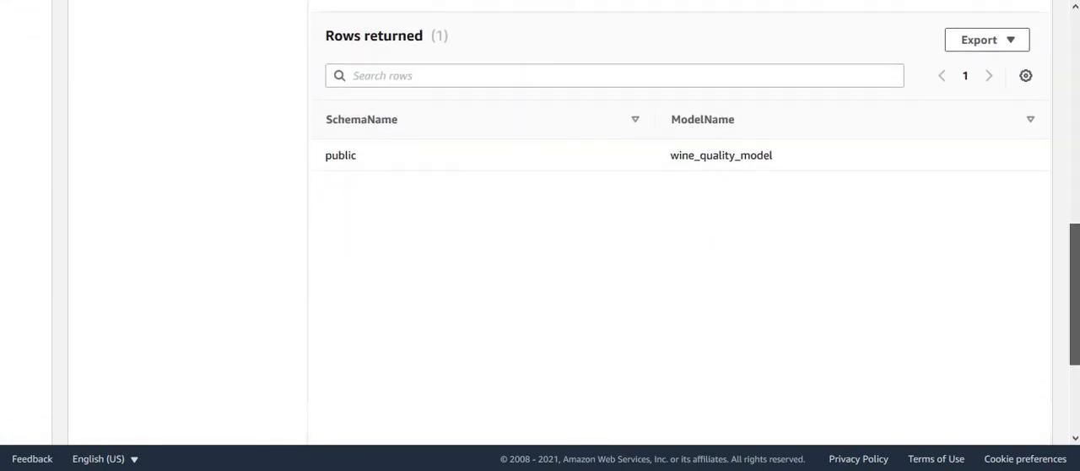
double_click(715, 158)
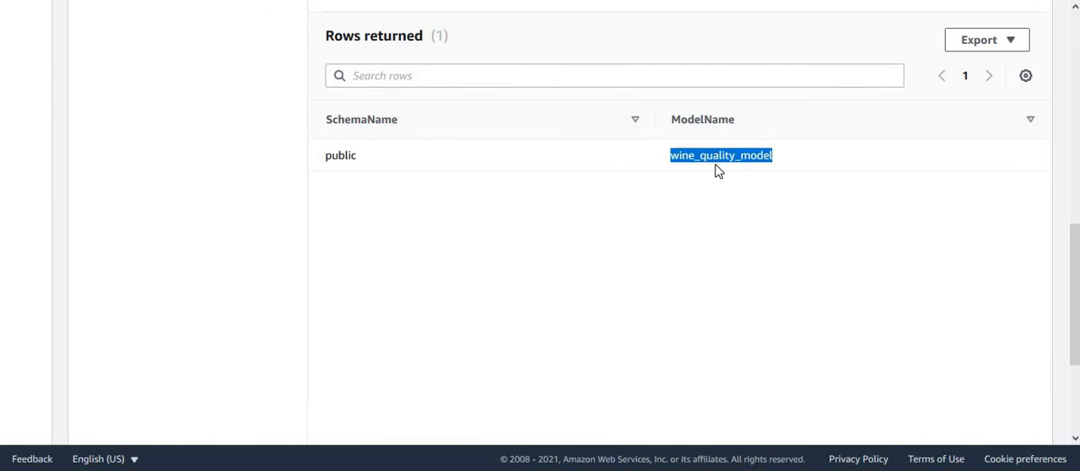
double_click(332, 157)
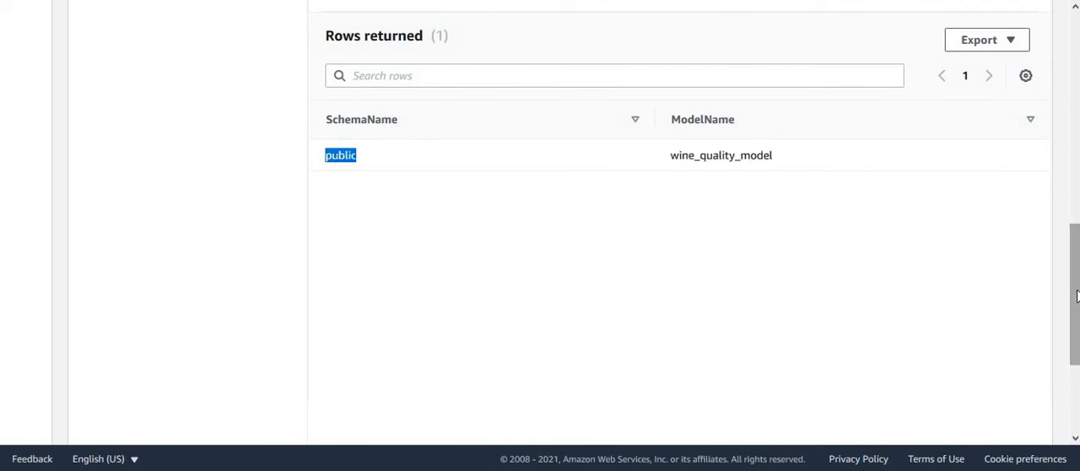
Step: Replace the query with SHOW MODEL public.wine_quality_model and run it
left_click_drag(1076, 296, 1076, 224)
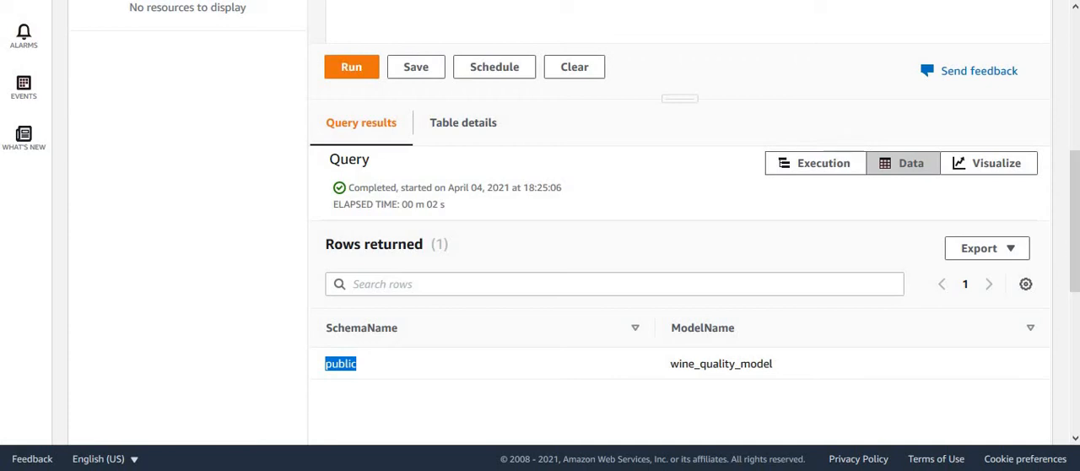
left_click_drag(1076, 253, 1077, 130)
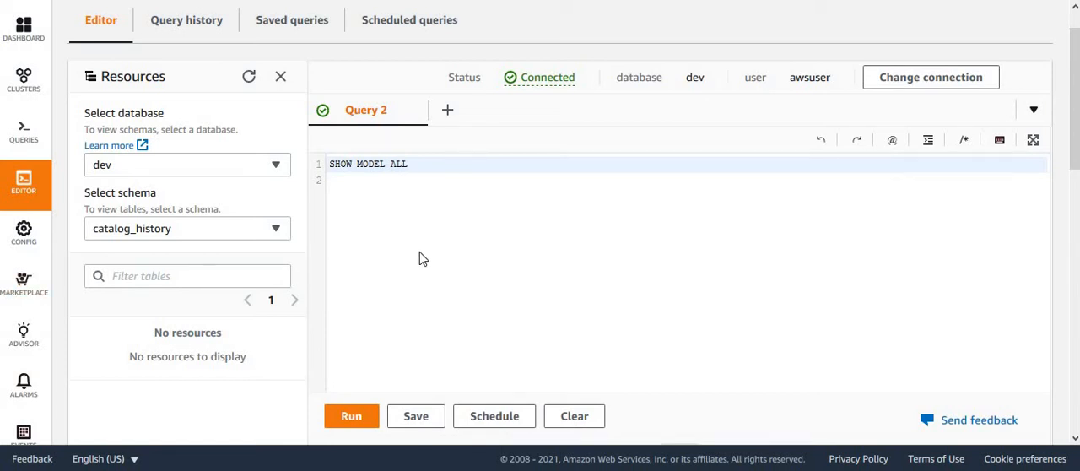
left_click(415, 173)
left_click_drag(415, 172, 284, 165)
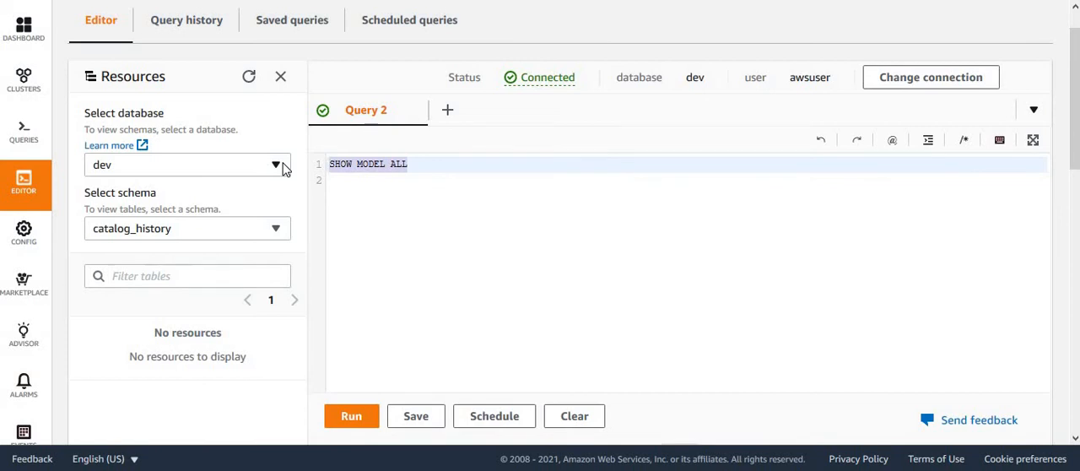
type("SHOW MODEL public.wine_quality_model")
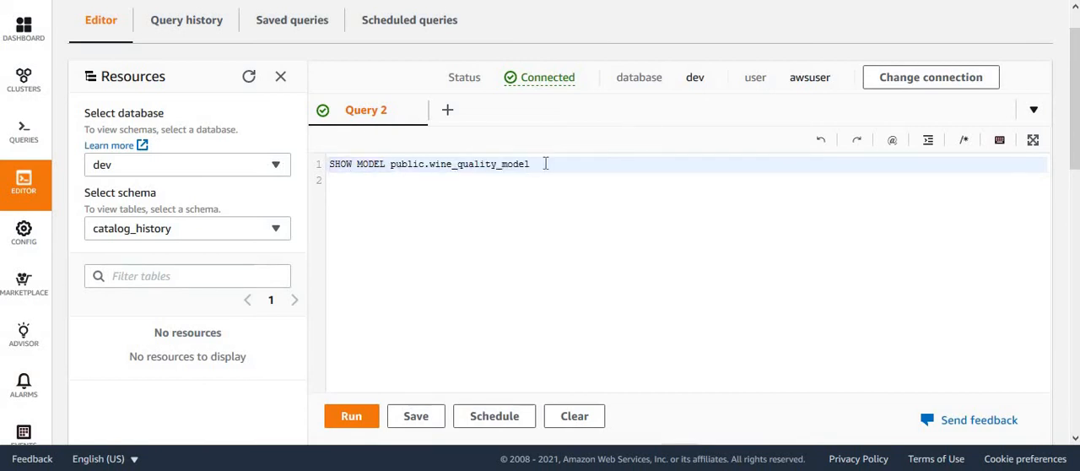
left_click(346, 429)
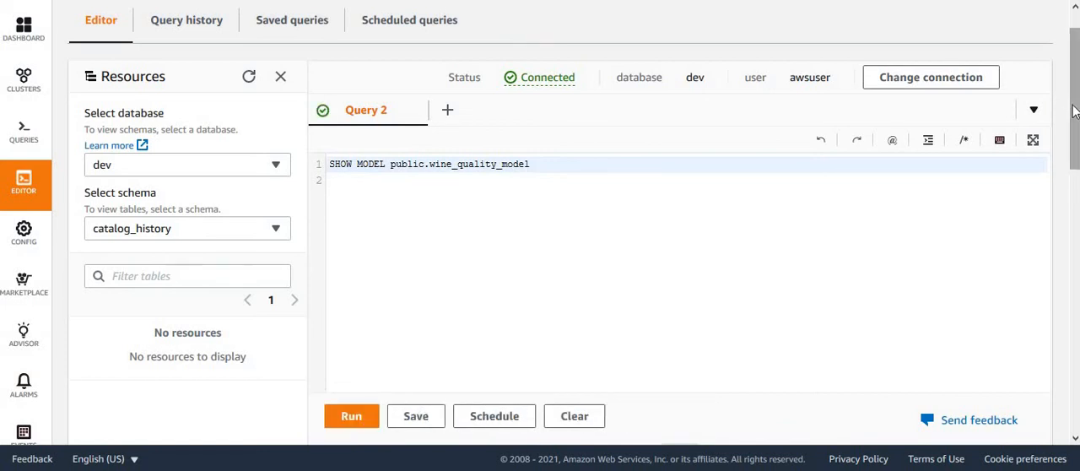
Step: Examine the returned wine_quality_model details: model name, schema, owner, model state, training data query and target column
left_click_drag(1074, 109, 1073, 328)
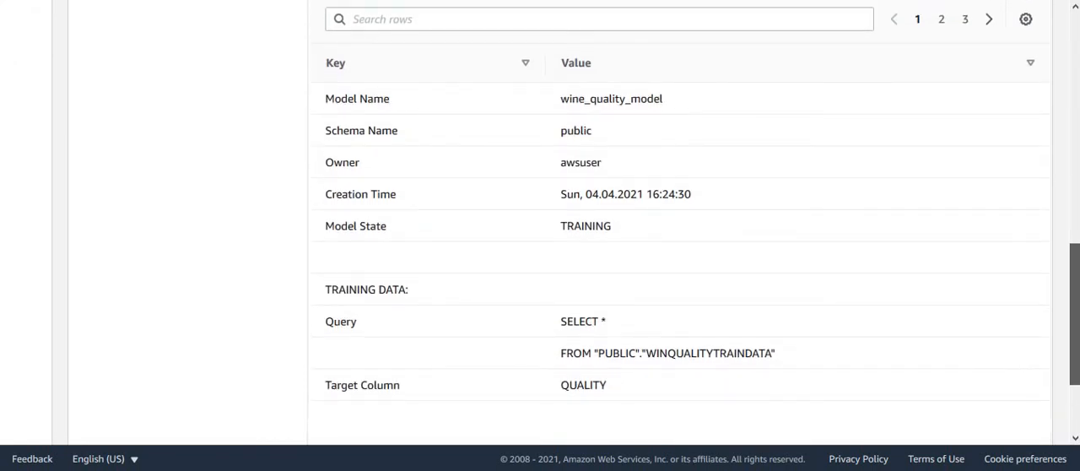
double_click(609, 99)
double_click(577, 130)
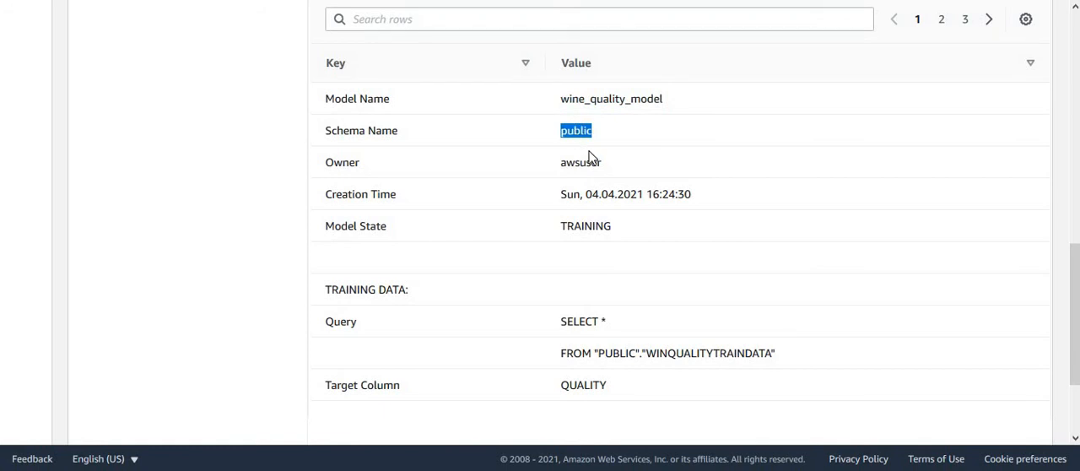
double_click(580, 163)
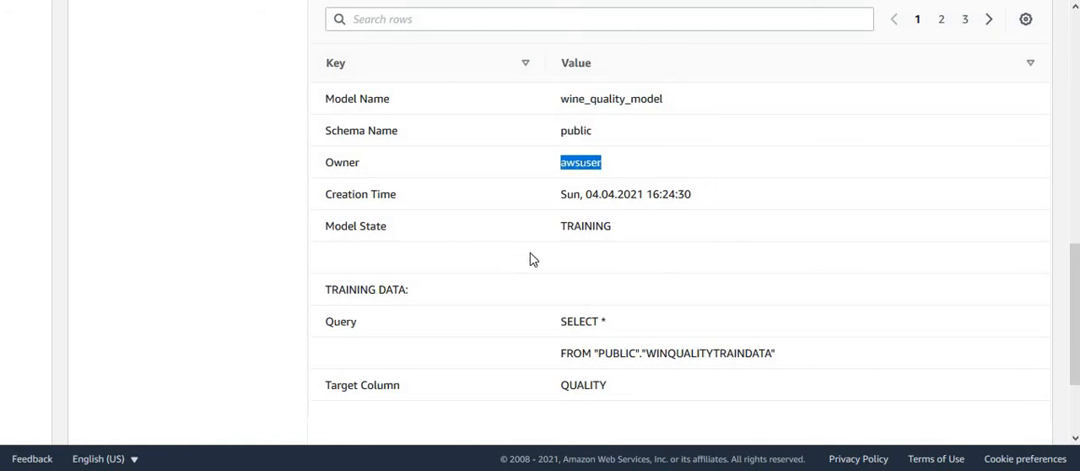
double_click(590, 226)
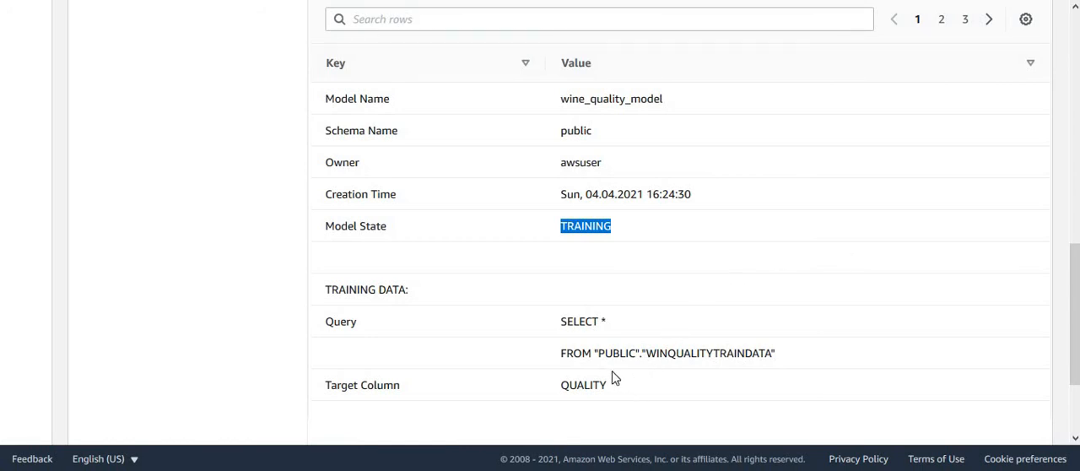
double_click(719, 352)
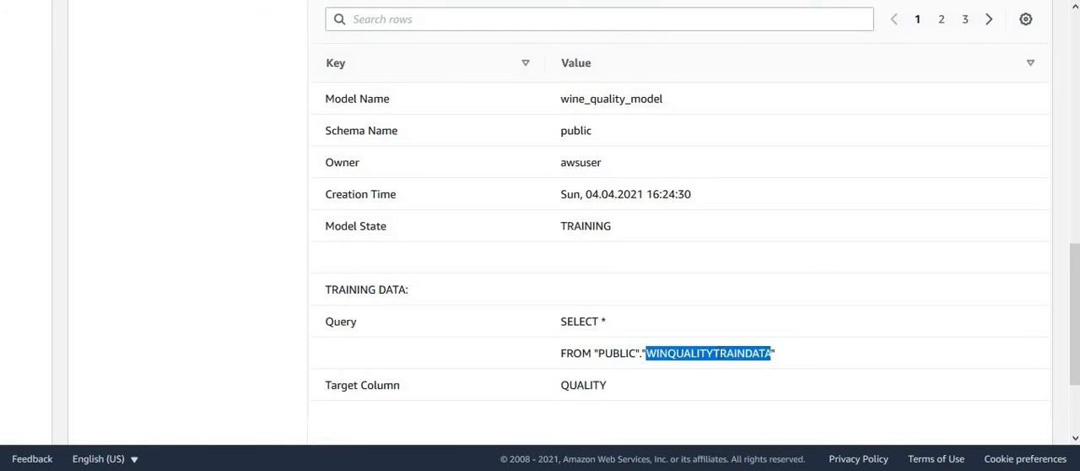
double_click(586, 384)
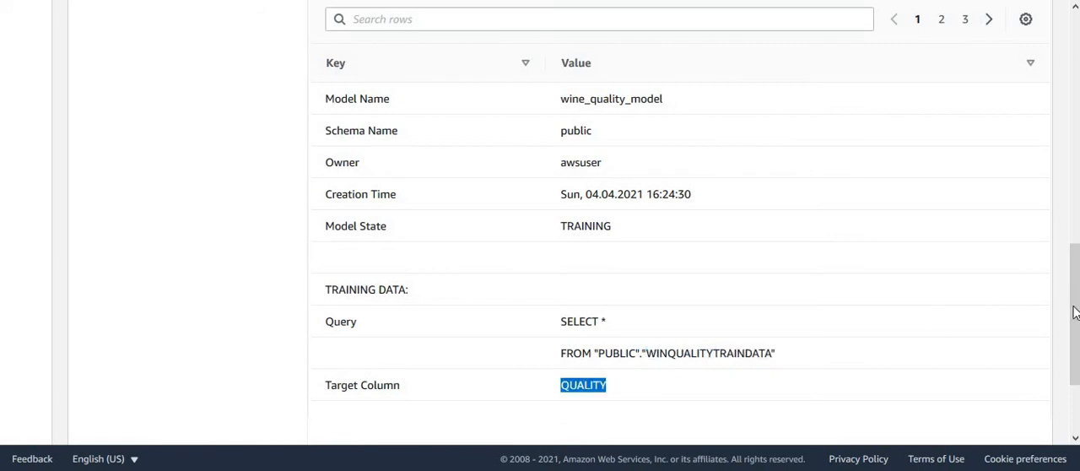
mouse_move(1076, 321)
left_mouse_down()
mouse_move(1076, 370)
mouse_move(1075, 132)
mouse_move(1076, 323)
left_mouse_up()
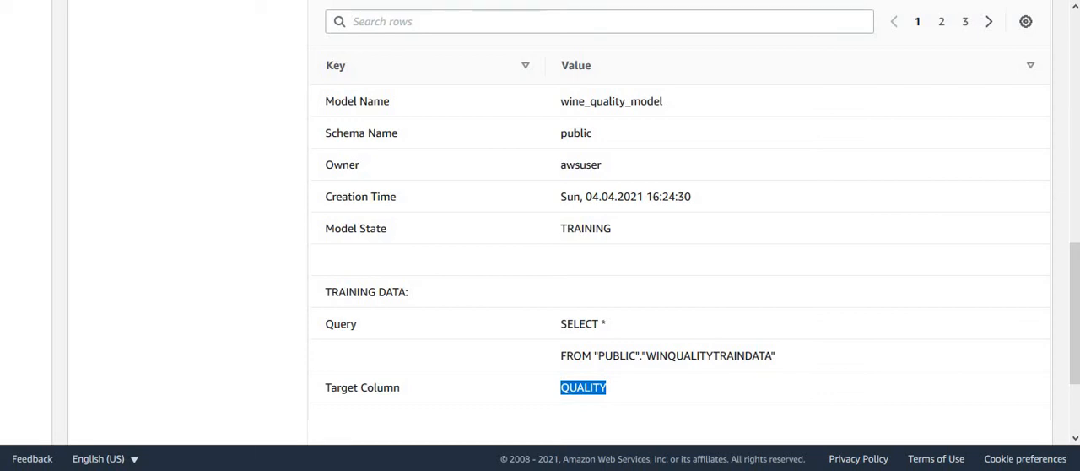
left_click(901, 277)
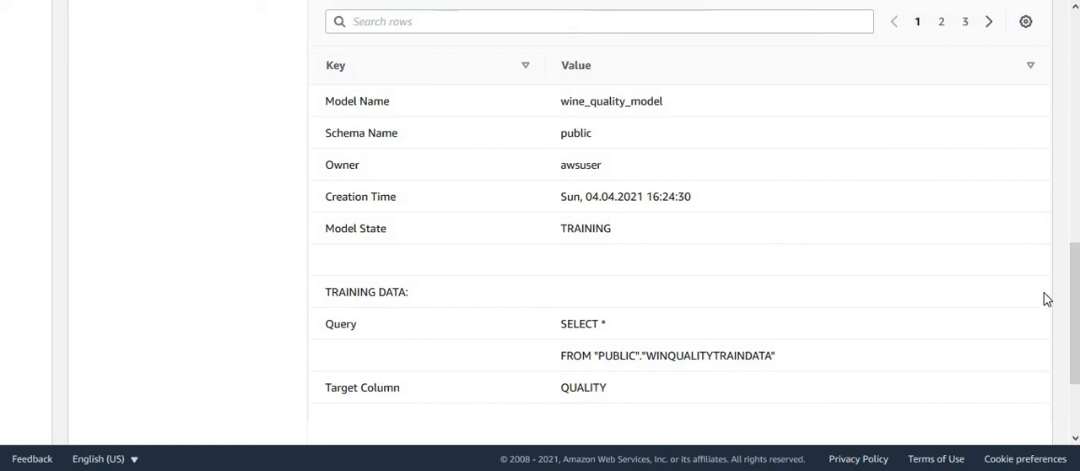
Step: Rerun the SHOW MODEL query for public.wine_quality_model and check the model state
left_click_drag(1075, 309, 1076, 54)
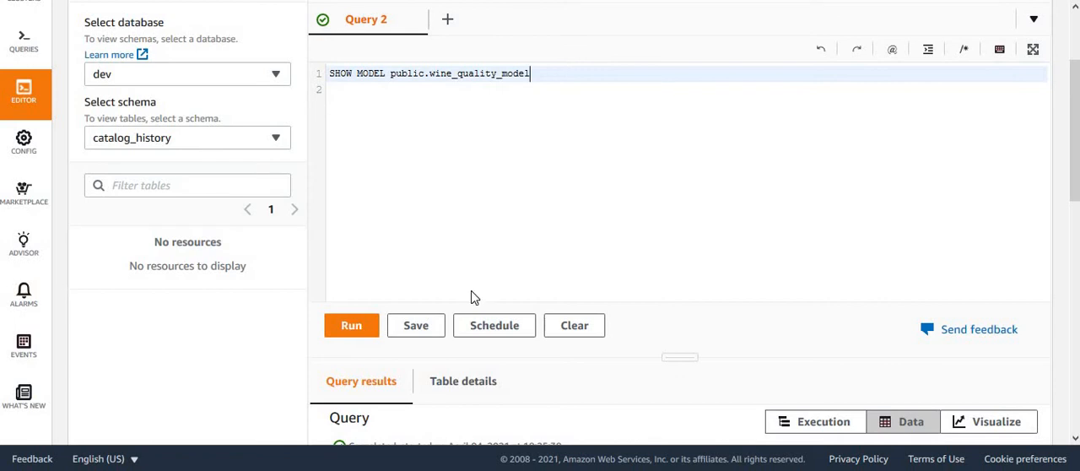
left_click(355, 332)
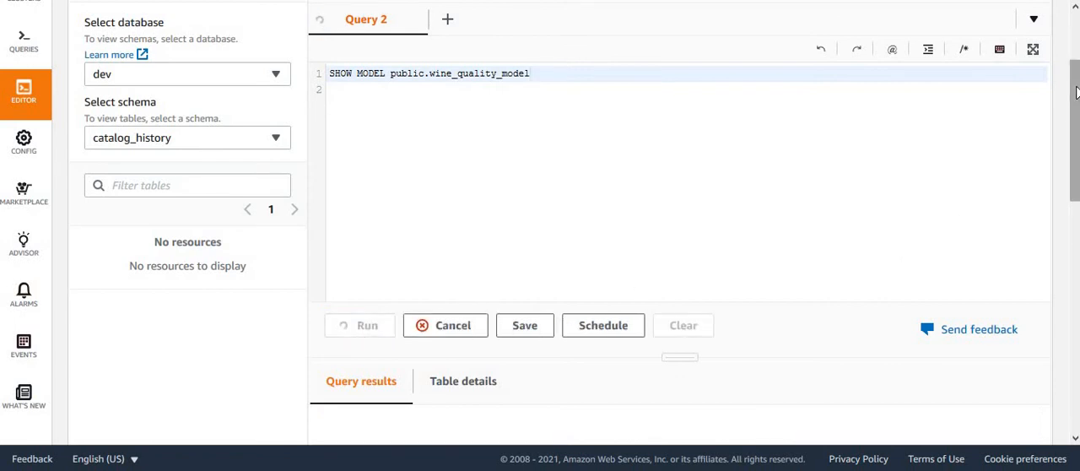
left_click_drag(1076, 92, 1077, 265)
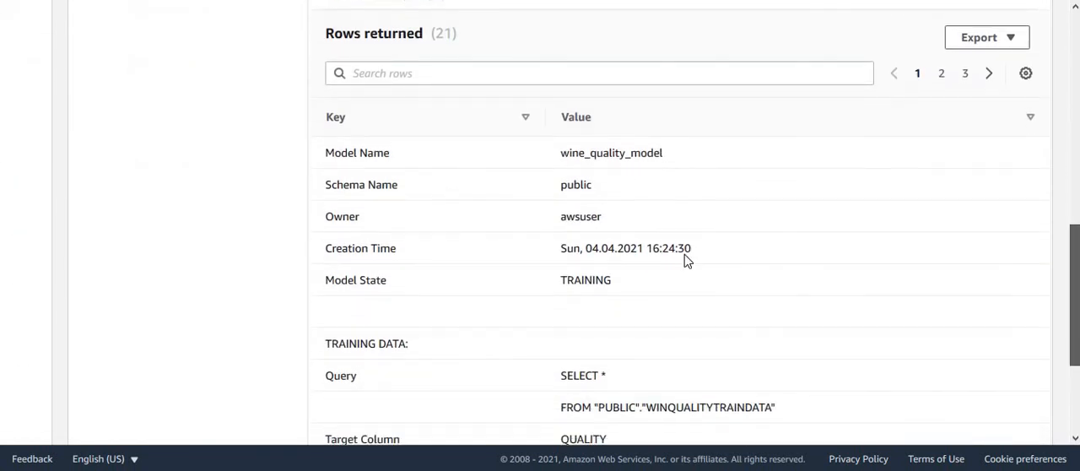
double_click(586, 279)
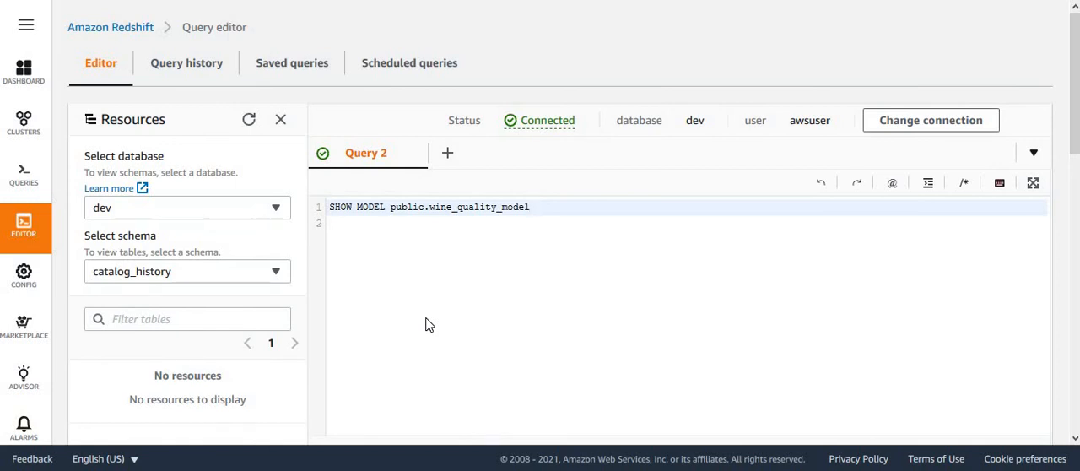
Step: Run SHOW MODEL public.wine_quality_model again and check the model state, validation accuracy and estimated cost
left_click(646, 268)
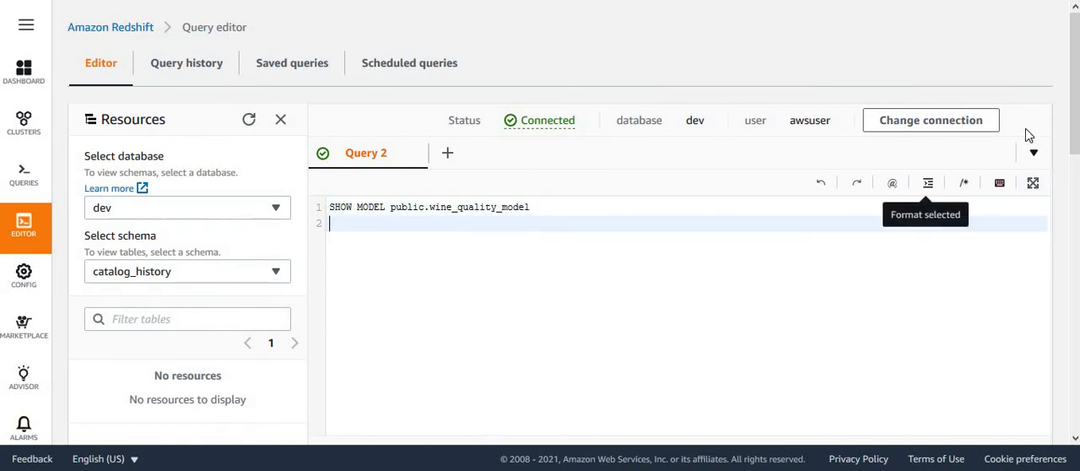
scroll(1076, 138, "down", 1)
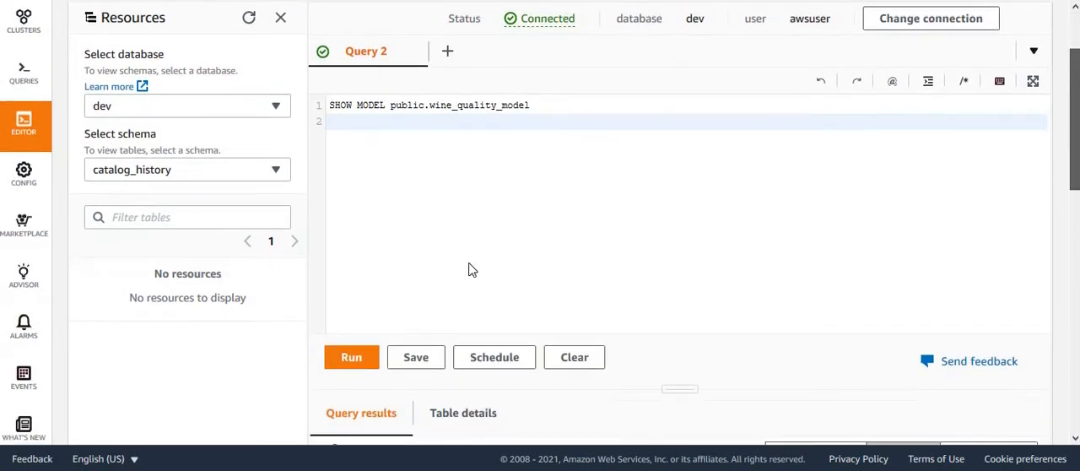
left_click(357, 357)
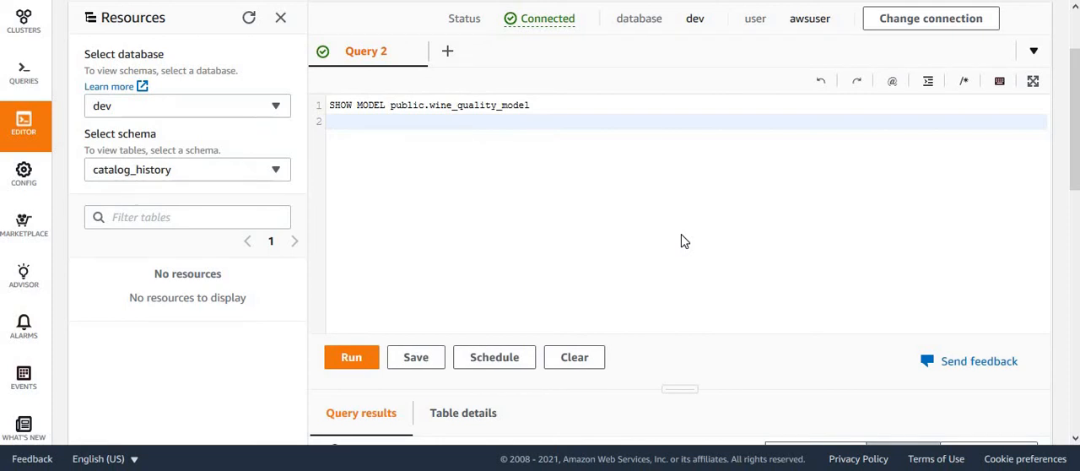
left_click_drag(1075, 151, 1064, 329)
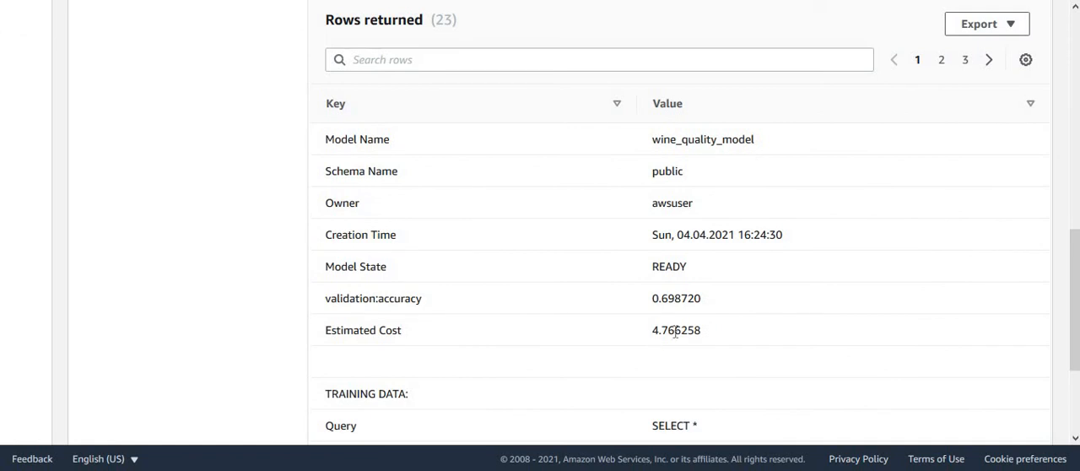
double_click(669, 266)
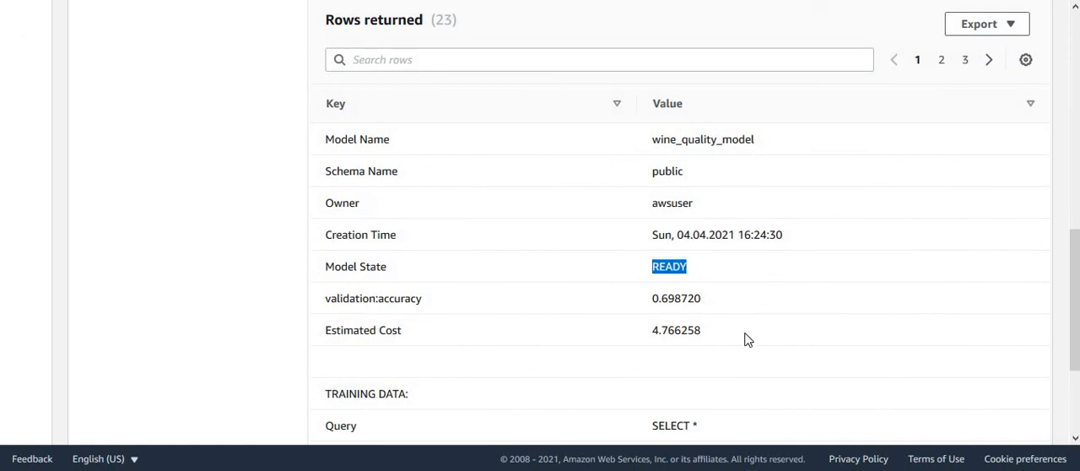
left_click_drag(663, 298, 775, 319)
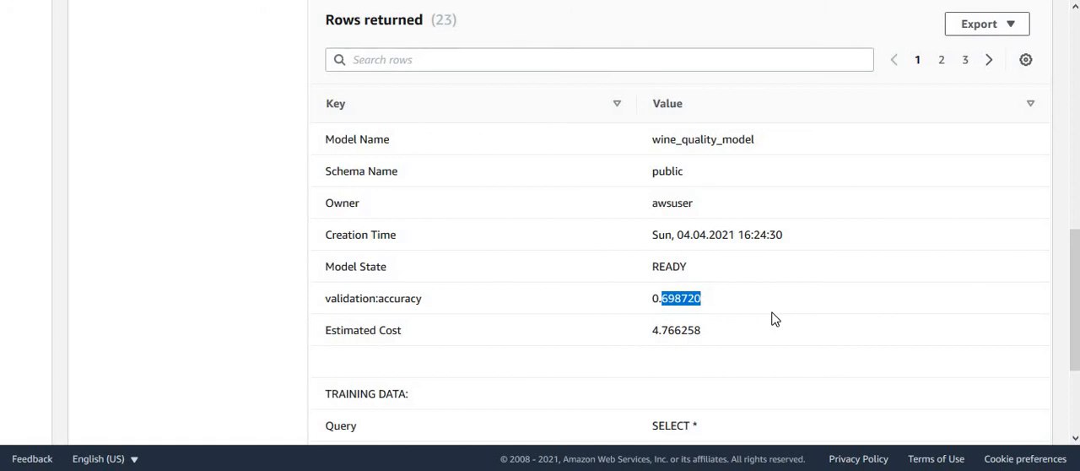
left_click_drag(662, 330, 967, 319)
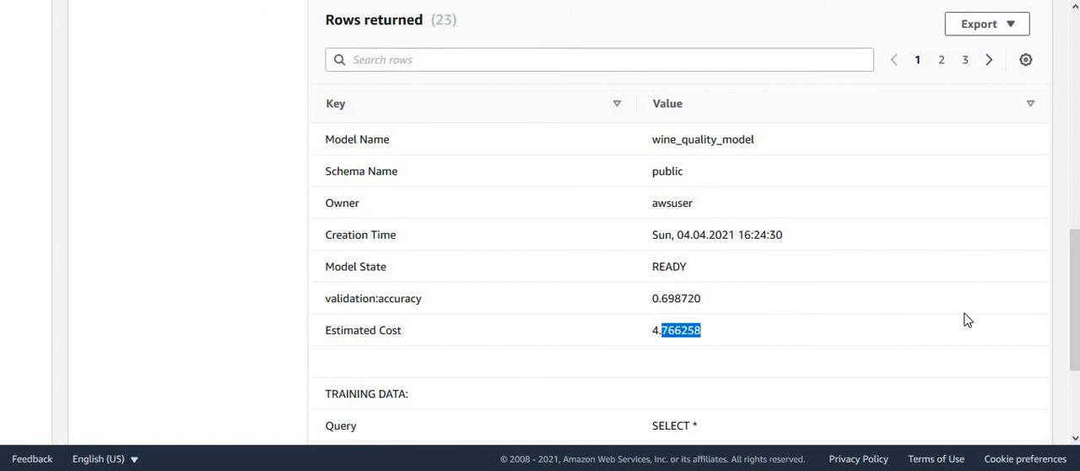
left_click_drag(1073, 297, 1075, 334)
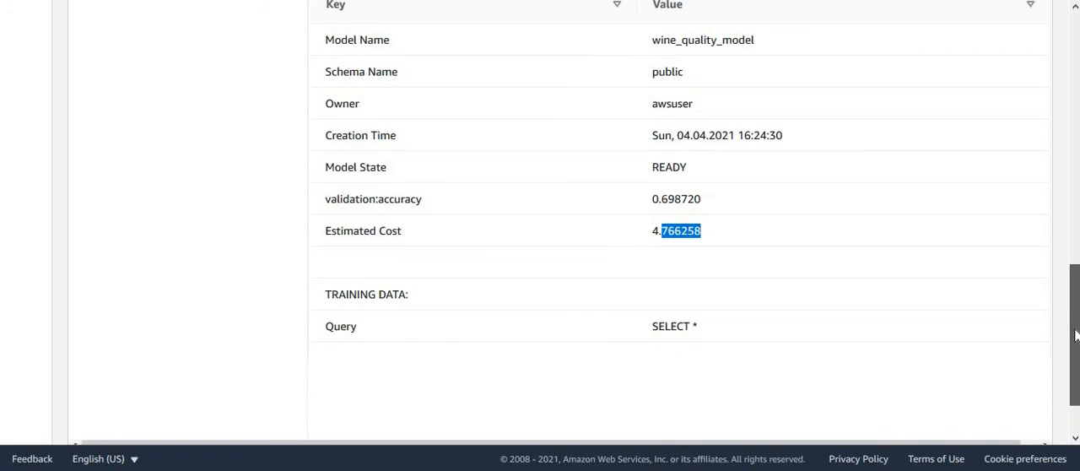
Step: Replace the SHOW MODEL statement with "select * from public.winqualitytestdata" and run it
left_click_drag(1076, 335, 1076, 103)
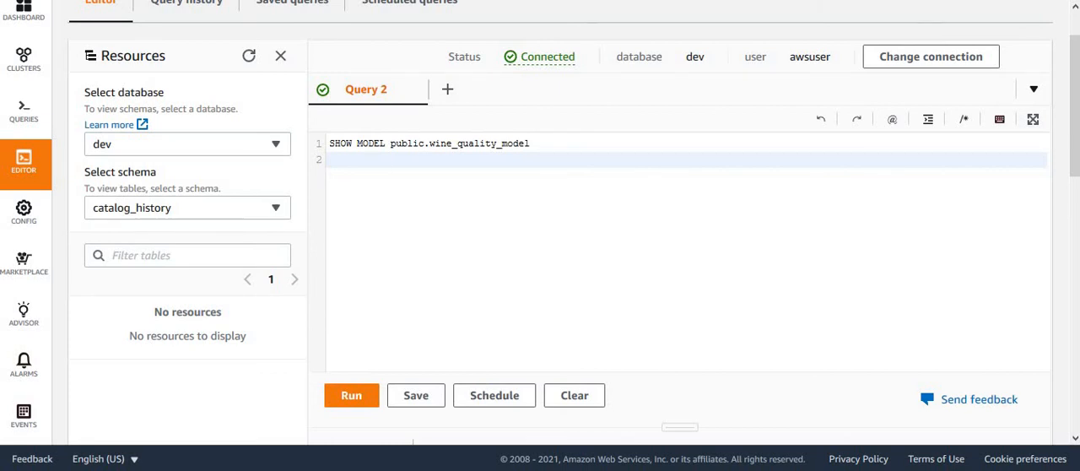
left_click_drag(549, 142, 289, 140)
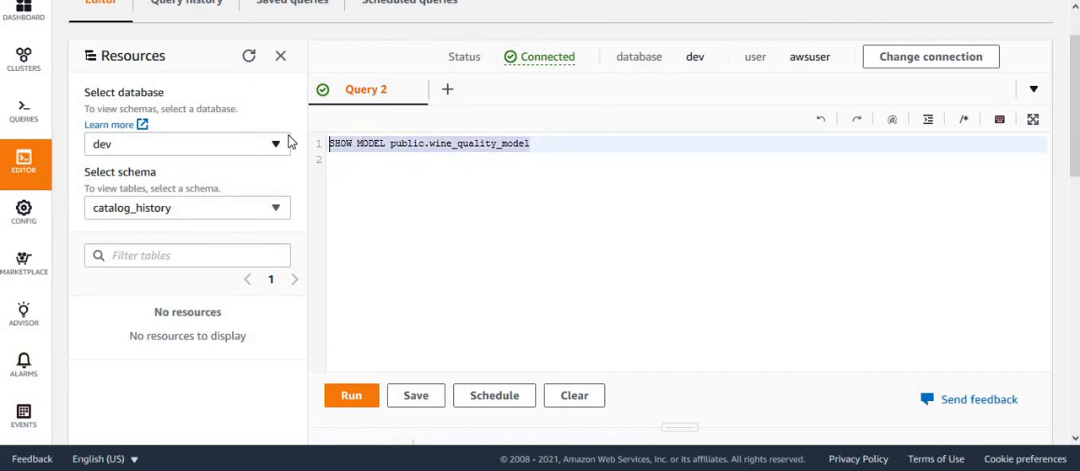
key("BackSpace")
type("select *")
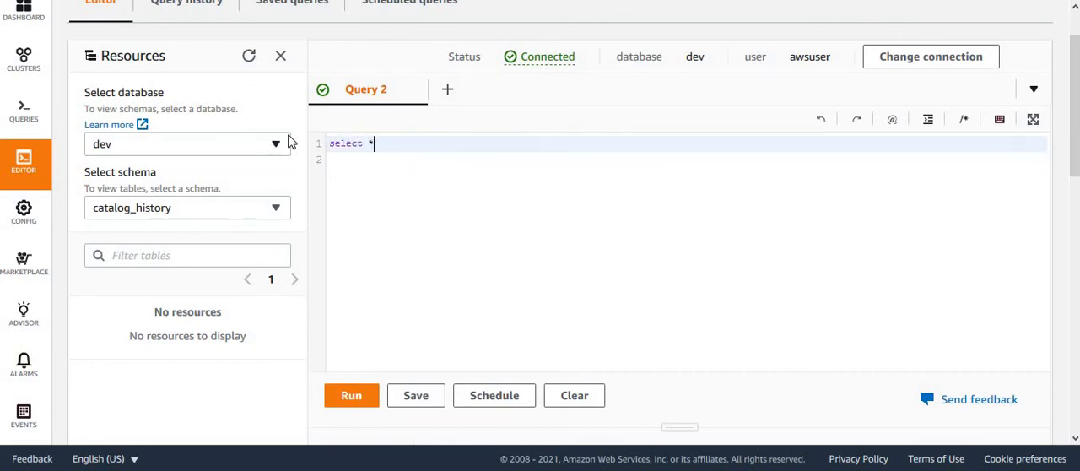
type(" from public.winqualitytestdata")
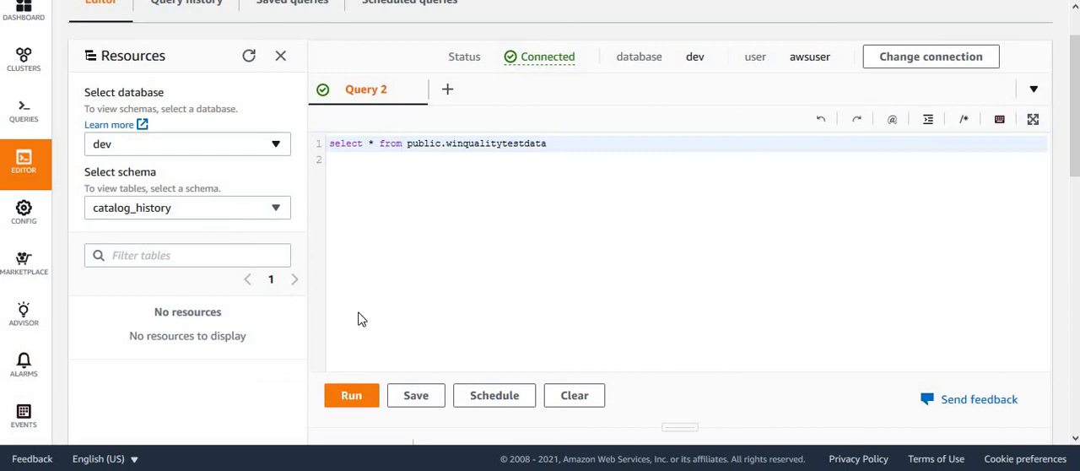
left_click(350, 396)
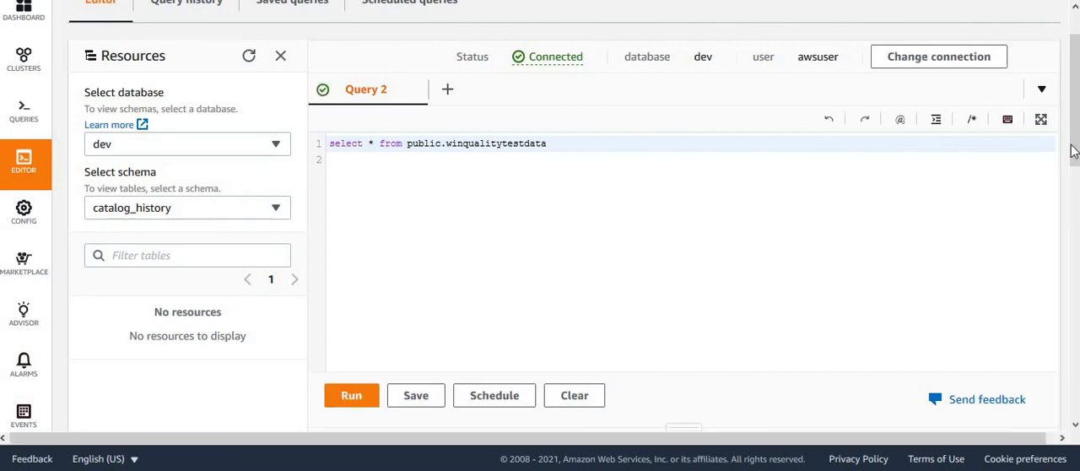
Step: Examine the test data rows across all columns through alcohol, and check the table name used in the query
left_click_drag(1075, 94, 1075, 301)
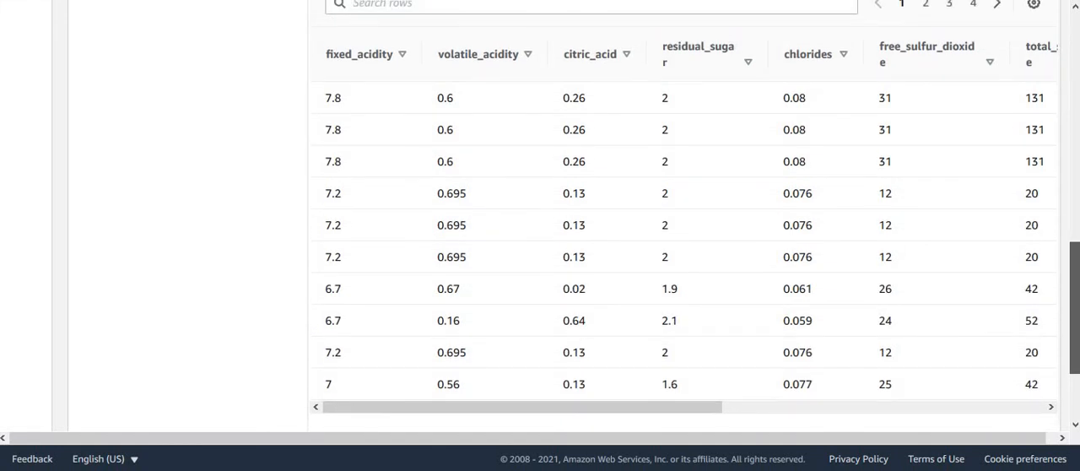
left_click_drag(709, 408, 1021, 426)
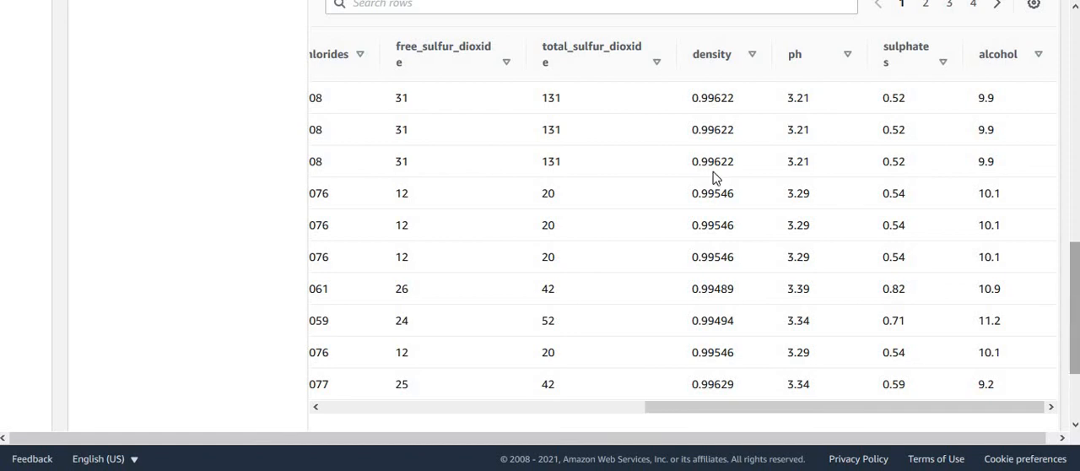
scroll(714, 176, "up", 10)
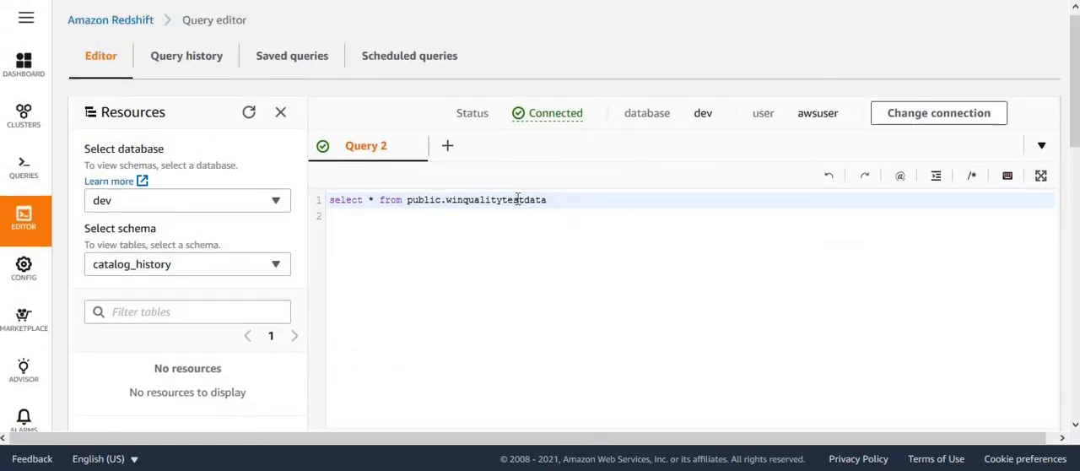
double_click(518, 200)
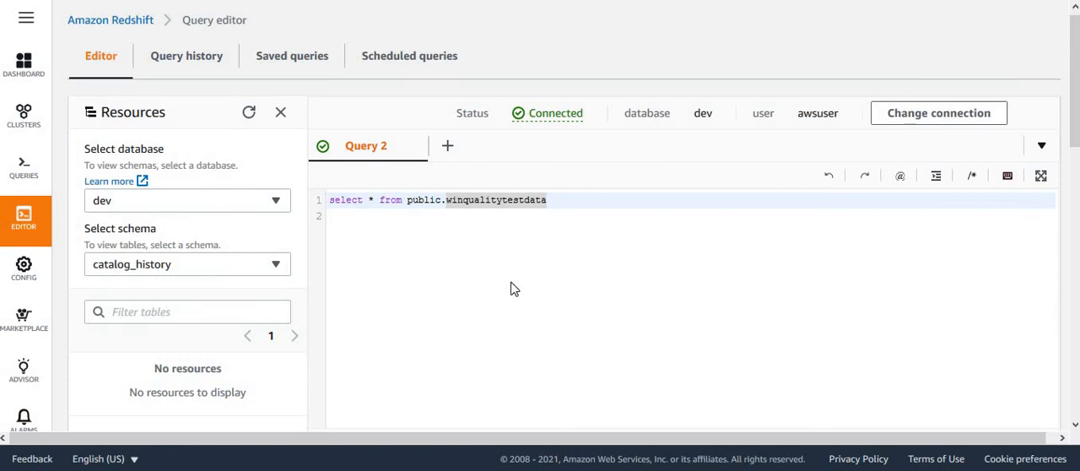
left_click(509, 238)
double_click(497, 202)
left_click(558, 221)
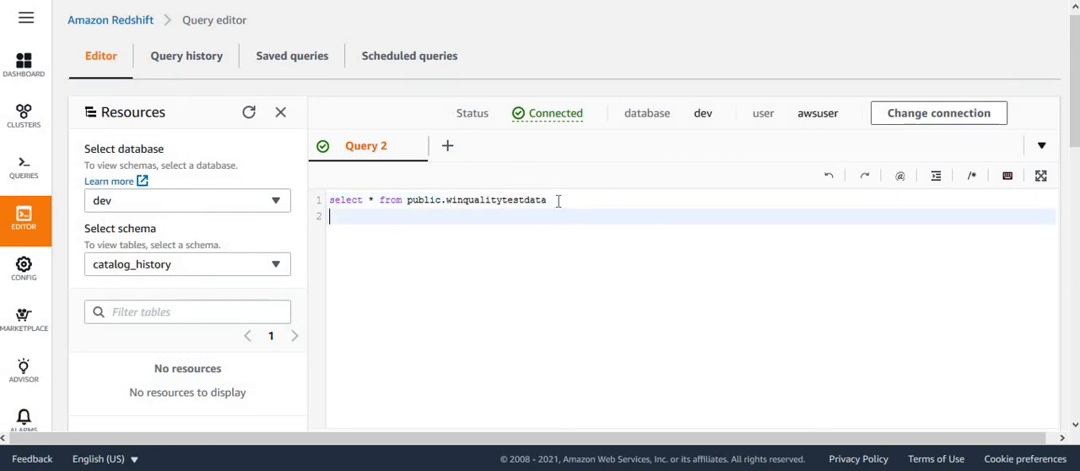
Step: Replace the query with a SELECT on public.winqualitytestdata that adds public.predict_win_quality over the columns fixed_acidity through alcohol as "predictedQuality"
left_click_drag(557, 201, 350, 188)
type("SELECT *, public.predict_win_quality(fixed_acidity, volatile_acidity, citric_acid, residual_sugar, chlorides, free_sulfur_dioxide, total_sulfur_dioxide, density, ph, sulphates, alcohol) AS \"predictedQuality\" FROM public.winqualitytestdata")
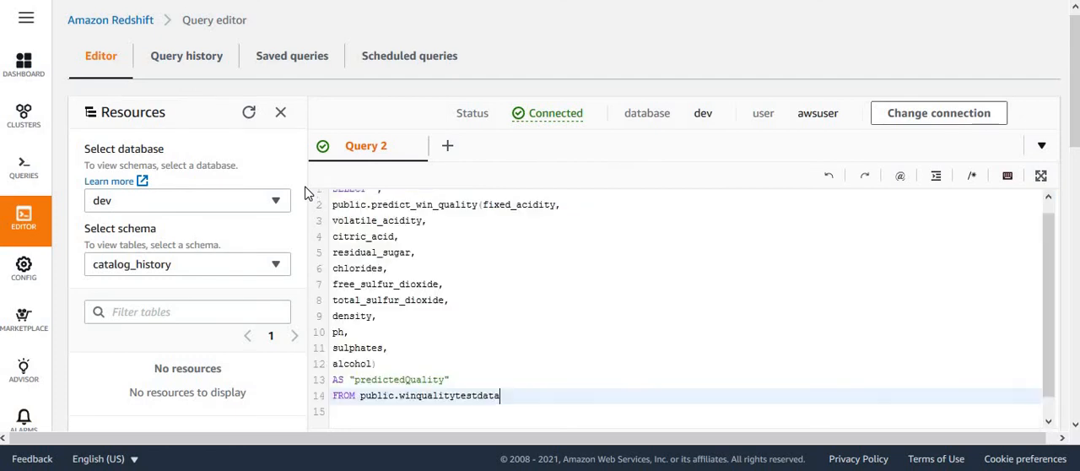
left_click_drag(1049, 288, 1050, 250)
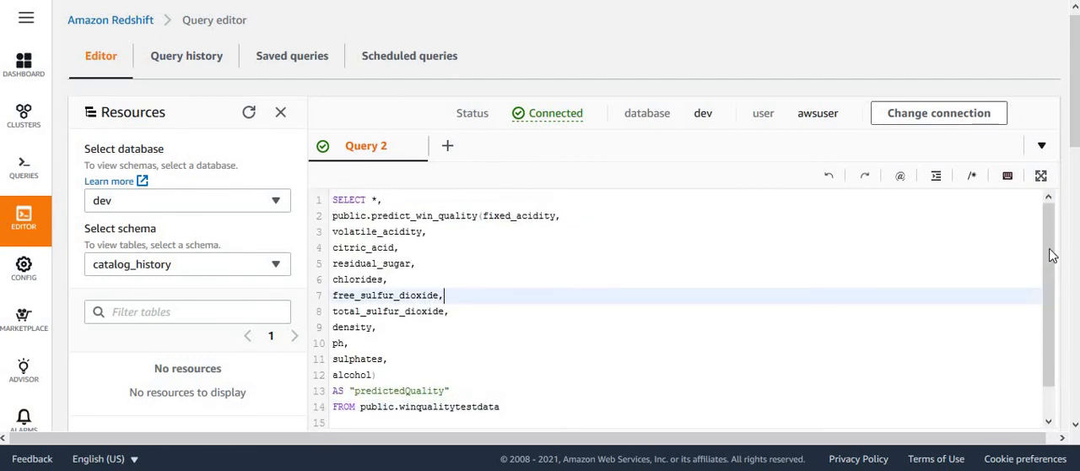
Step: Review the prediction query's selected columns, the public.predict_win_quality function and its input columns from fixed_acidity to alcohol
left_click(397, 199)
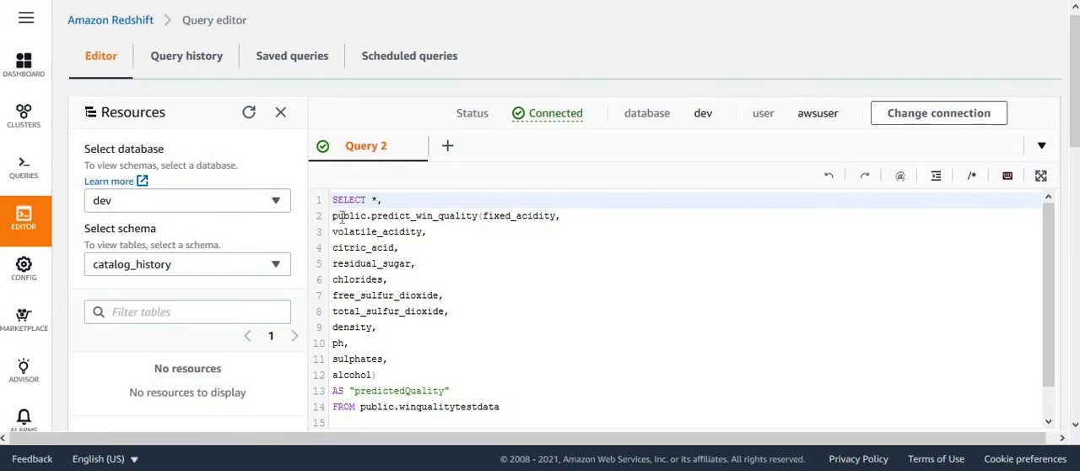
left_click_drag(331, 216, 479, 216)
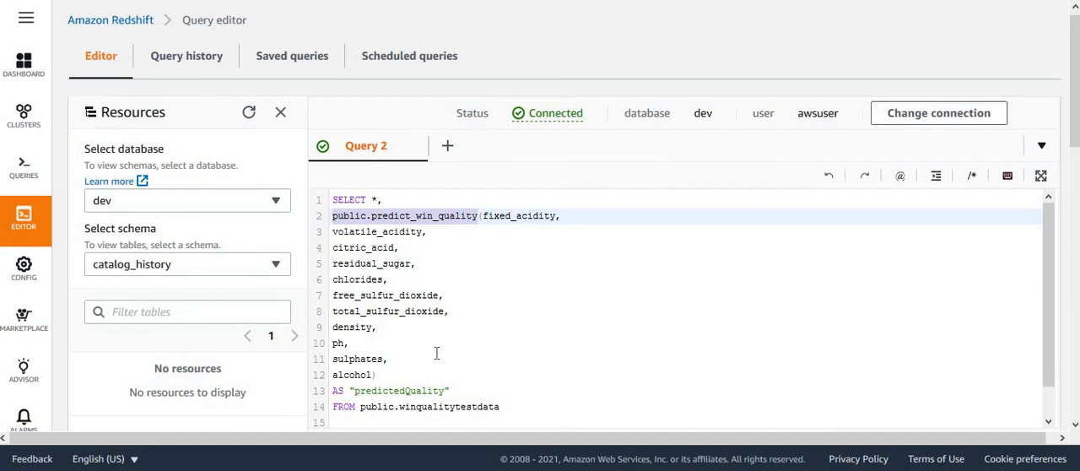
left_click(496, 247)
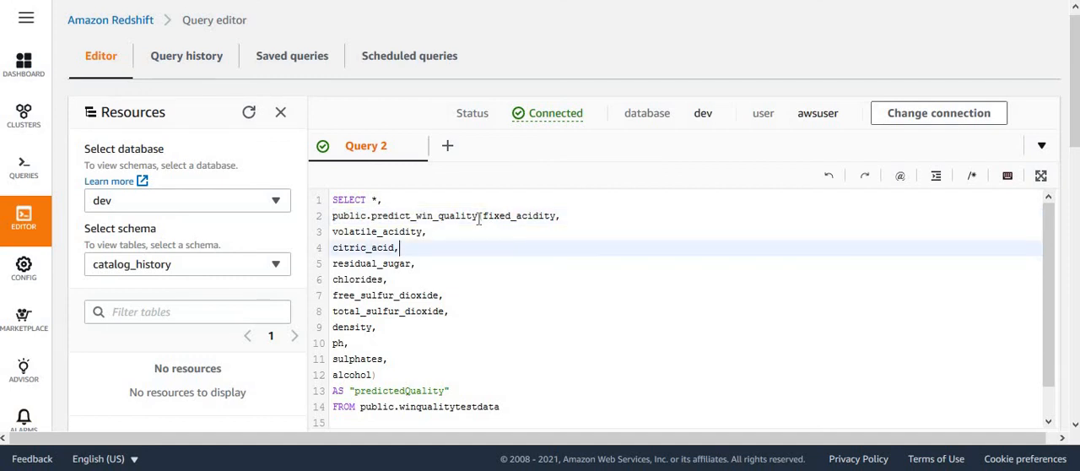
left_click(478, 216)
left_click_drag(478, 216, 379, 374)
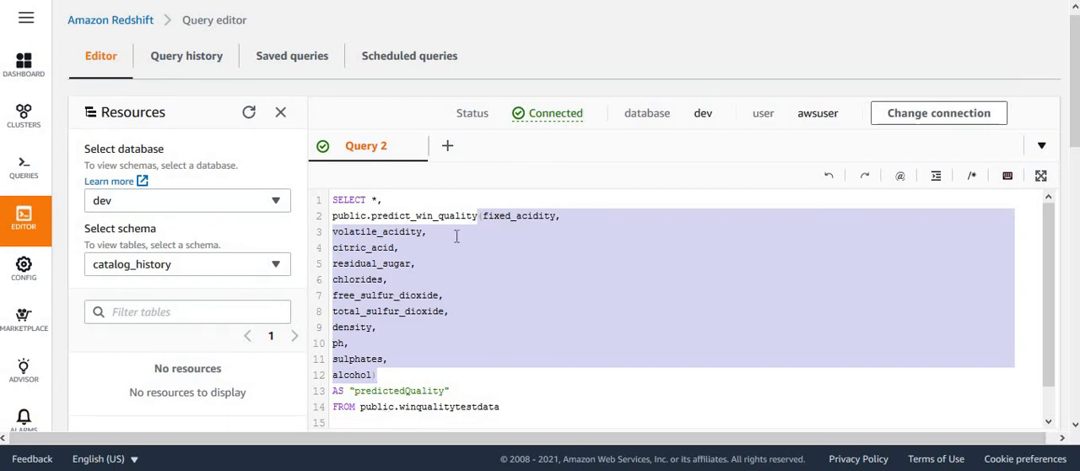
Step: Check the prediction query's all-columns selection, the predict_win_quality call with its input columns, and the "predictedQuality" alias
left_click(376, 199)
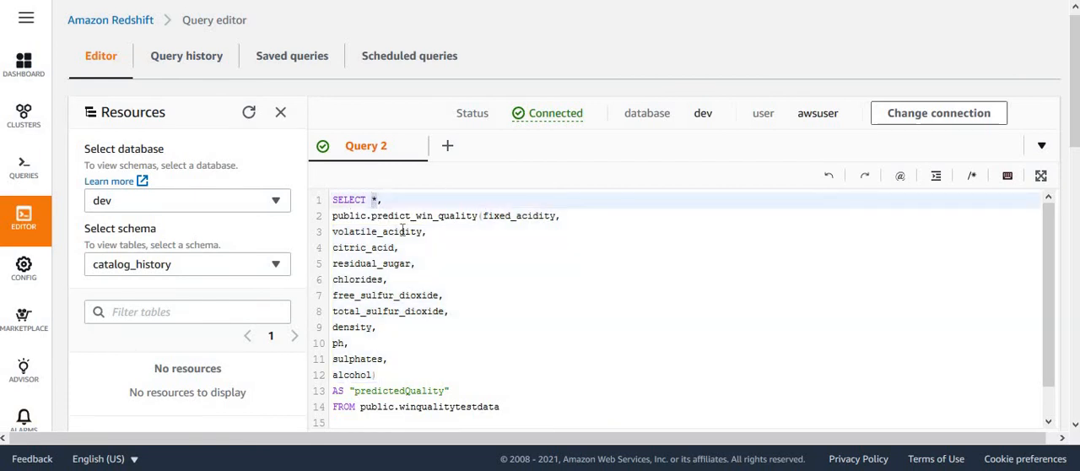
left_click(422, 311)
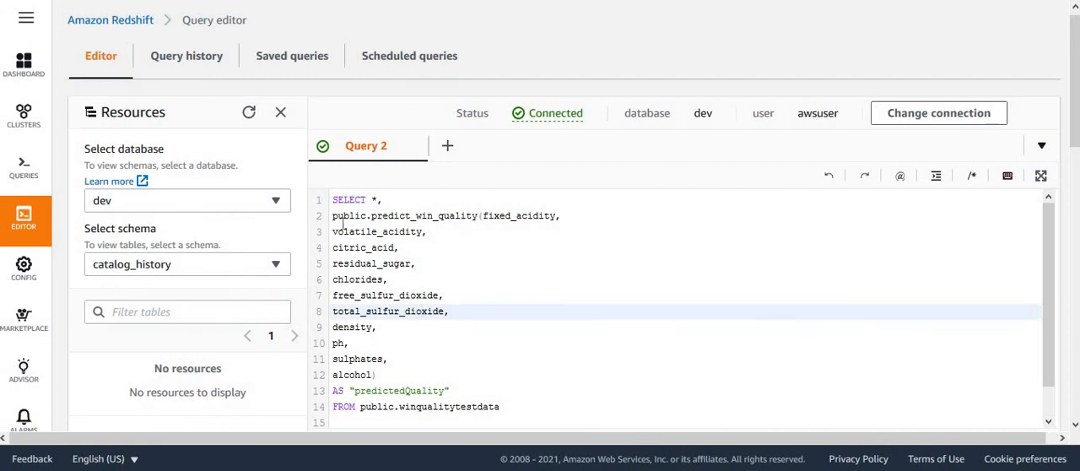
left_click_drag(334, 217, 480, 218)
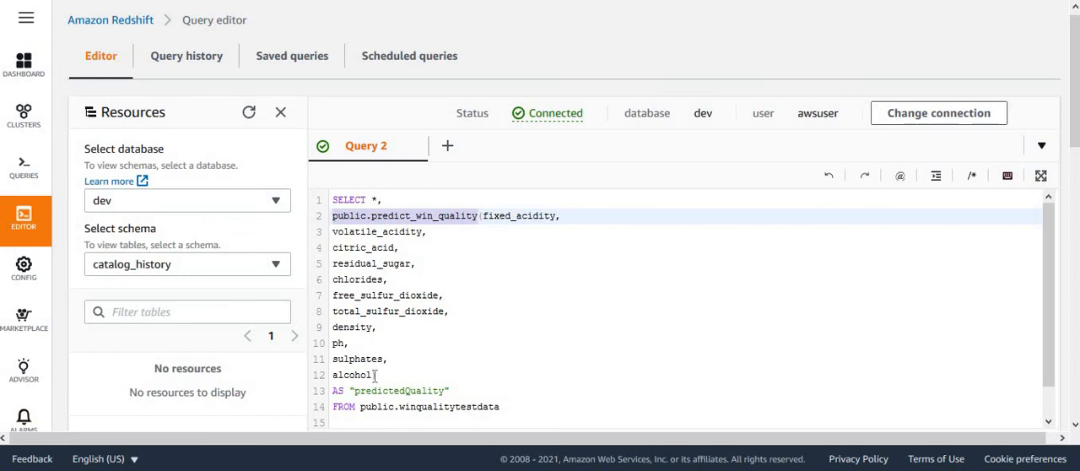
left_click_drag(376, 375, 329, 224)
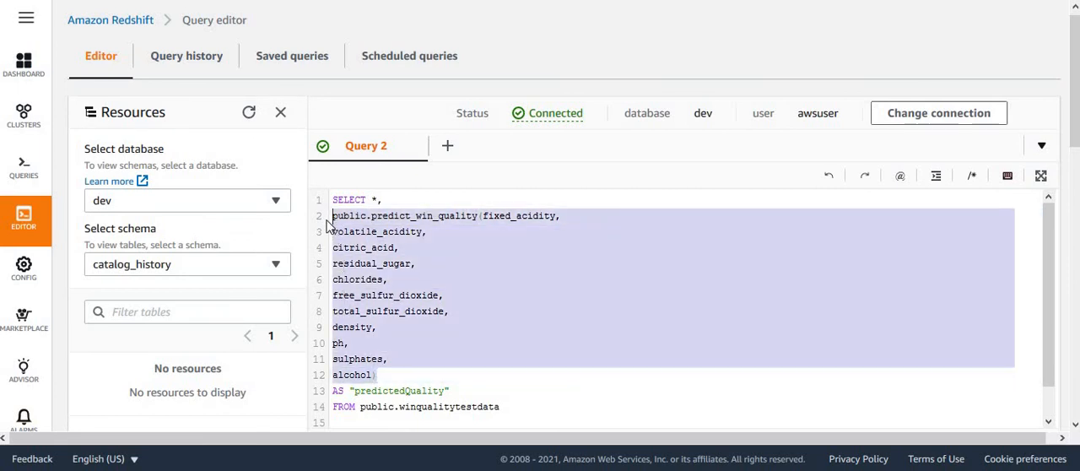
left_click(393, 365)
double_click(341, 390)
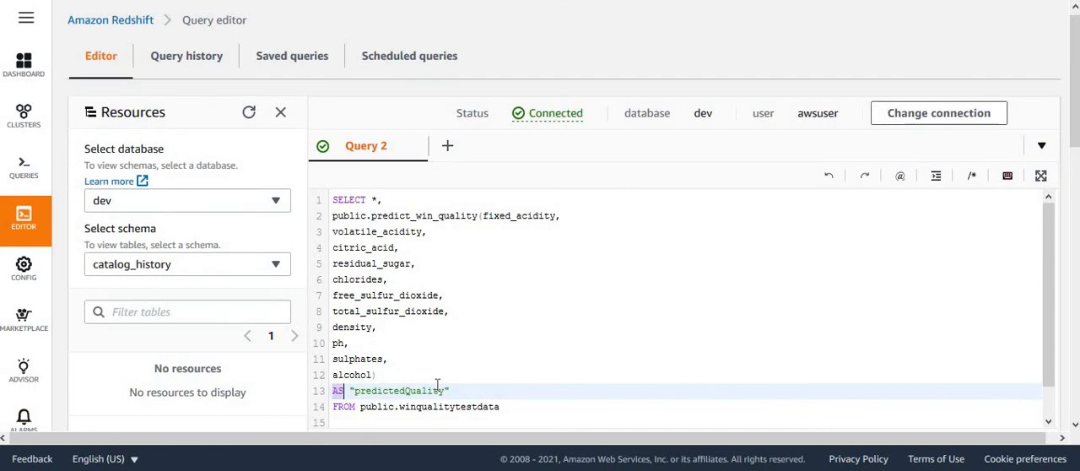
double_click(426, 391)
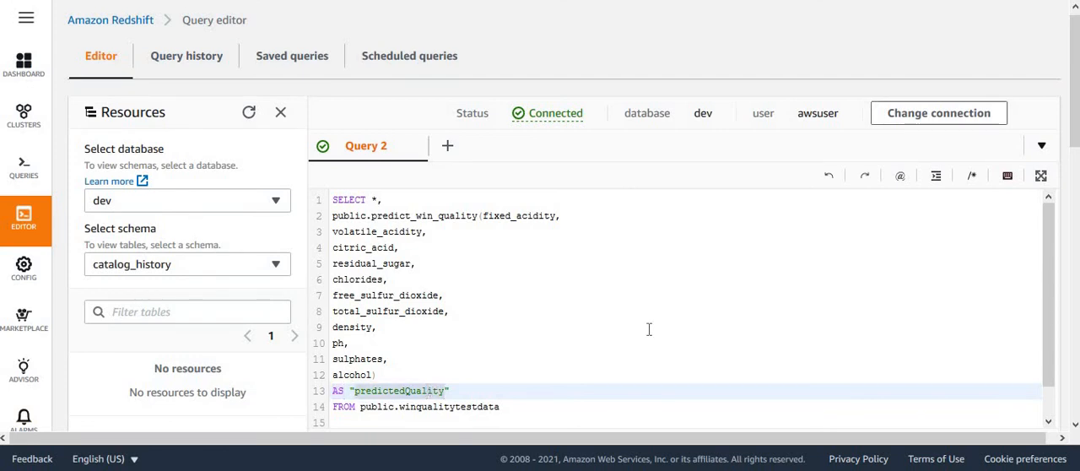
Step: Make the FROM clause end in the table name public.winqualitytestdata and run the prediction query
triple_click(498, 409)
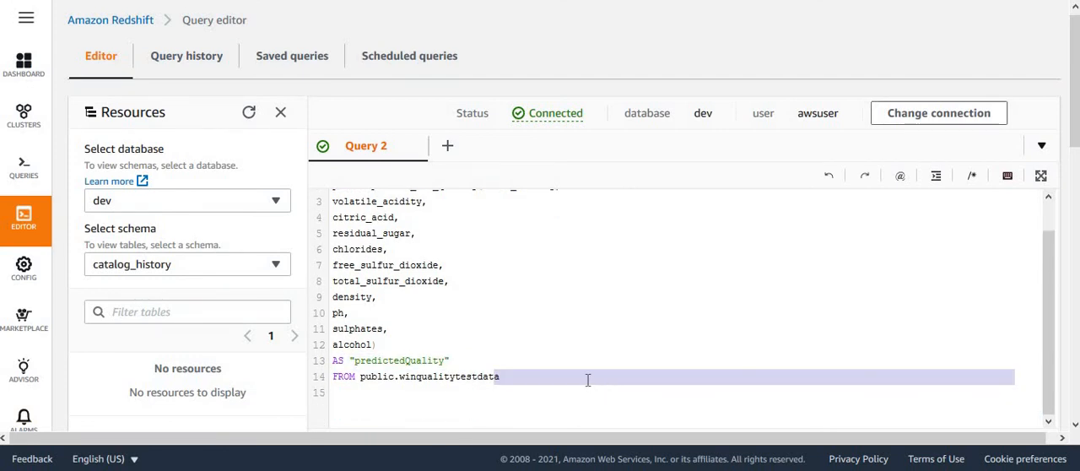
left_click(588, 379)
key("BackSpace")
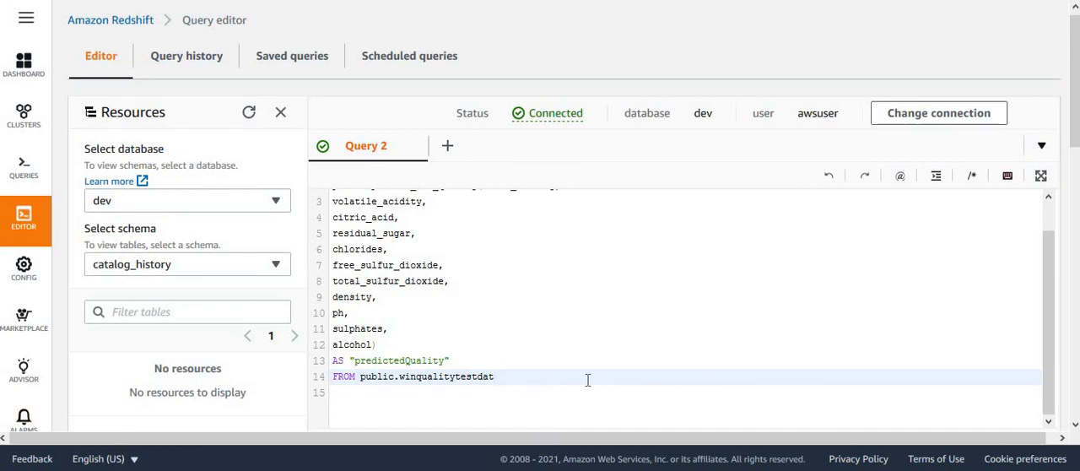
type("a")
left_click(621, 312)
left_click(1036, 264)
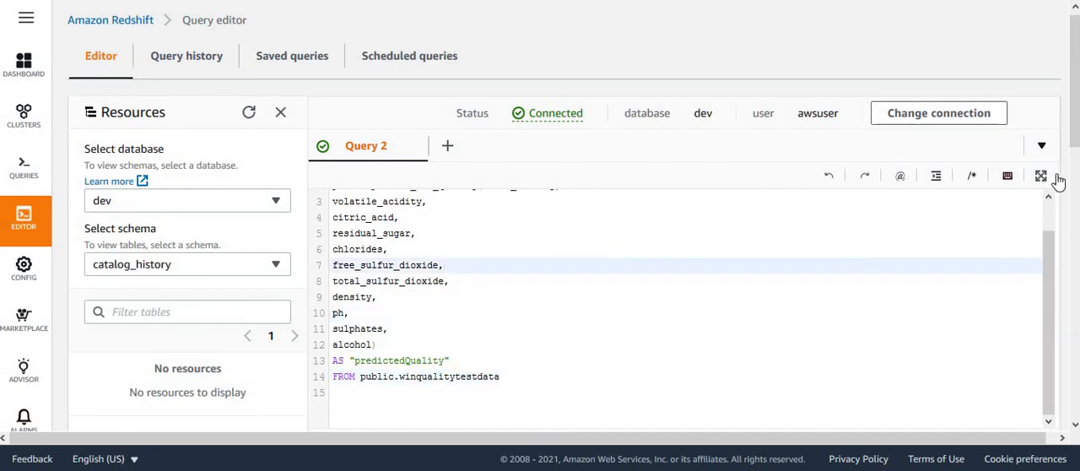
left_click_drag(1076, 131, 1076, 179)
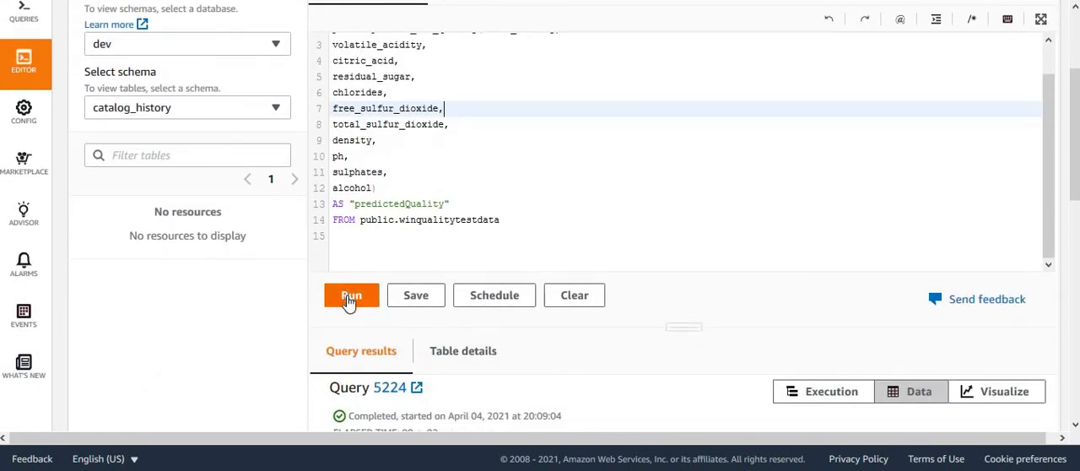
left_click(350, 297)
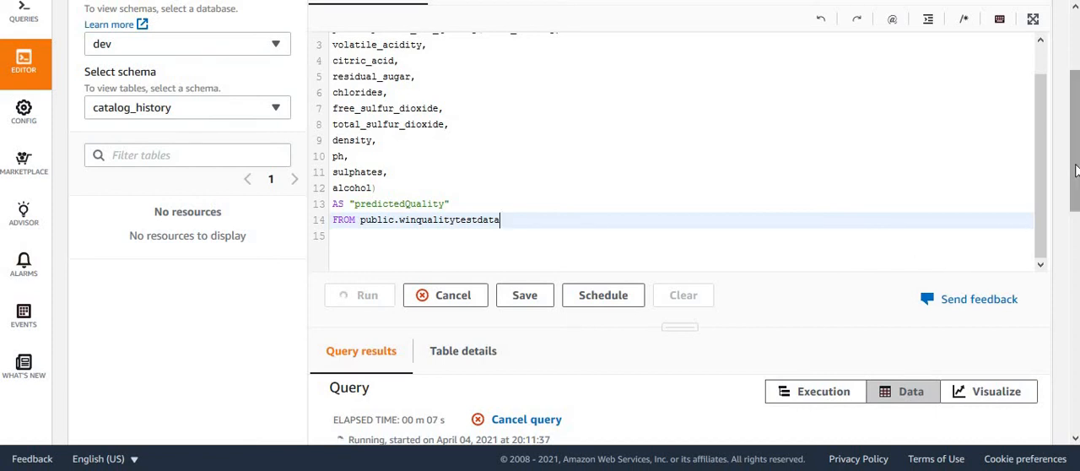
Step: Examine the prediction query's results: the number of rows returned and the values across the columns through predictedquality
left_click_drag(1075, 169, 1071, 224)
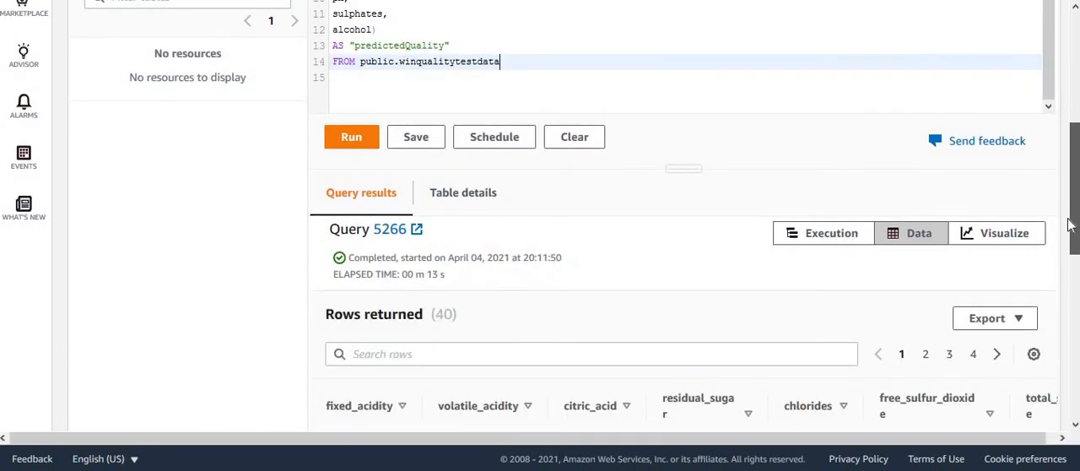
scroll(1061, 250, "down", 1)
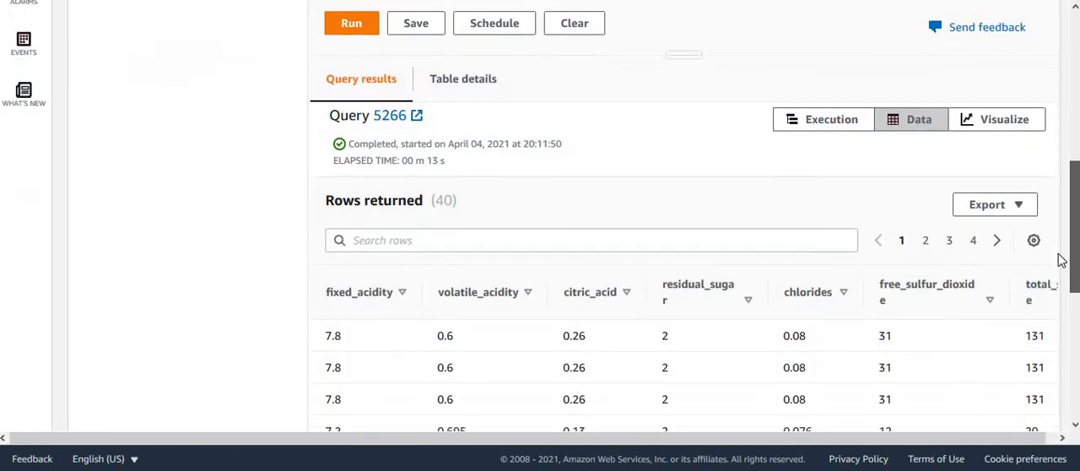
double_click(445, 200)
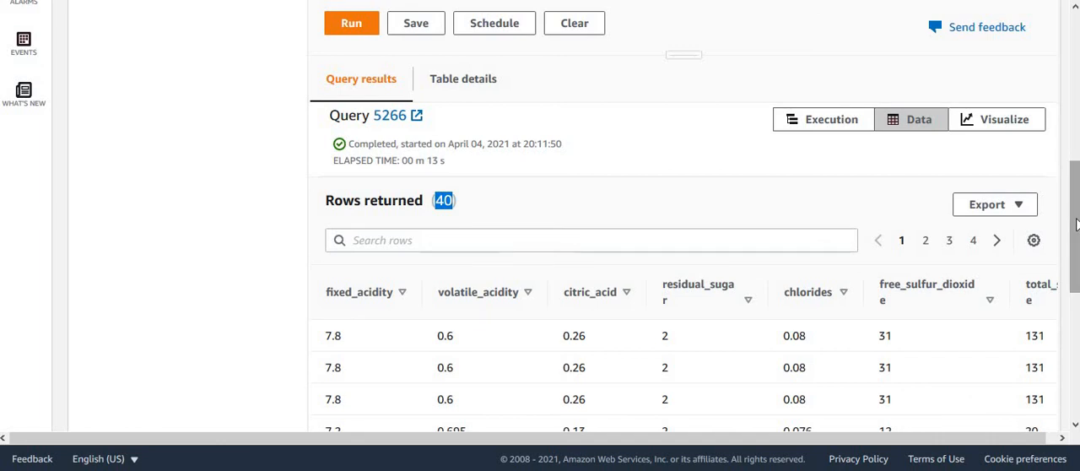
left_click_drag(1077, 224, 1077, 309)
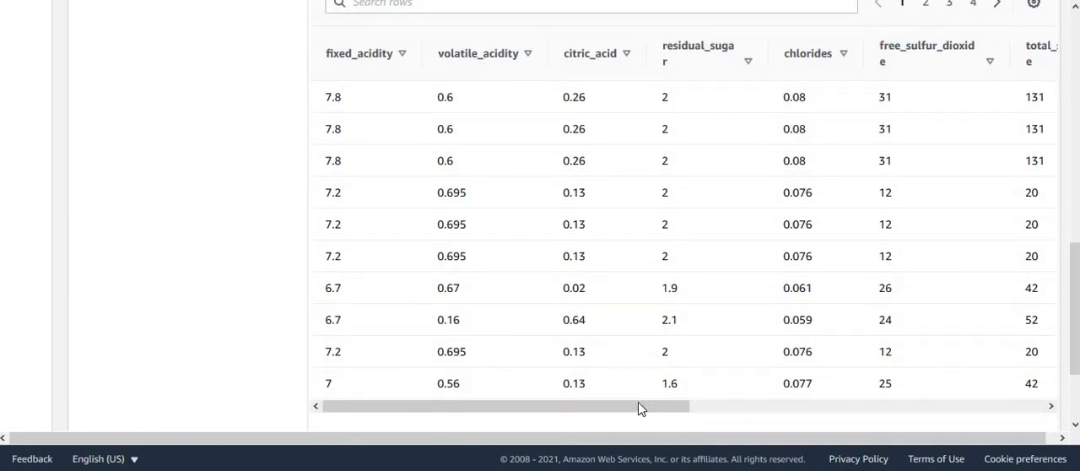
left_click_drag(638, 409, 1068, 453)
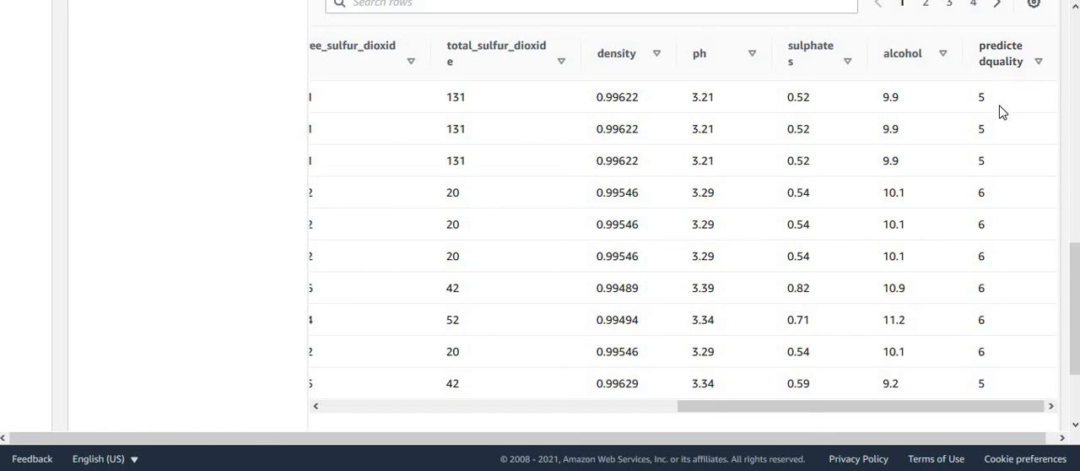
left_click_drag(982, 95, 988, 106)
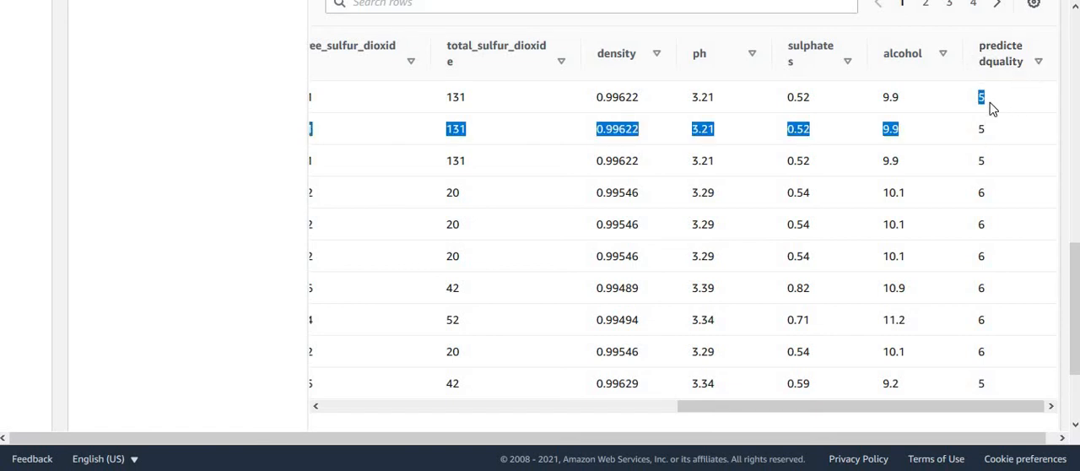
left_click(991, 98)
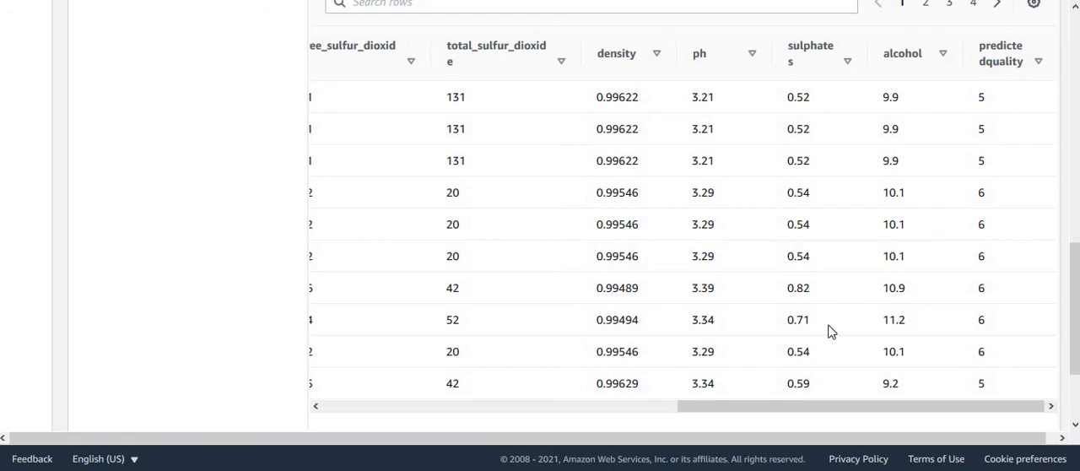
Step: Compare the first row's input values with its predicted quality, check another row's prediction, and return to the query text
left_click_drag(718, 413, 277, 451)
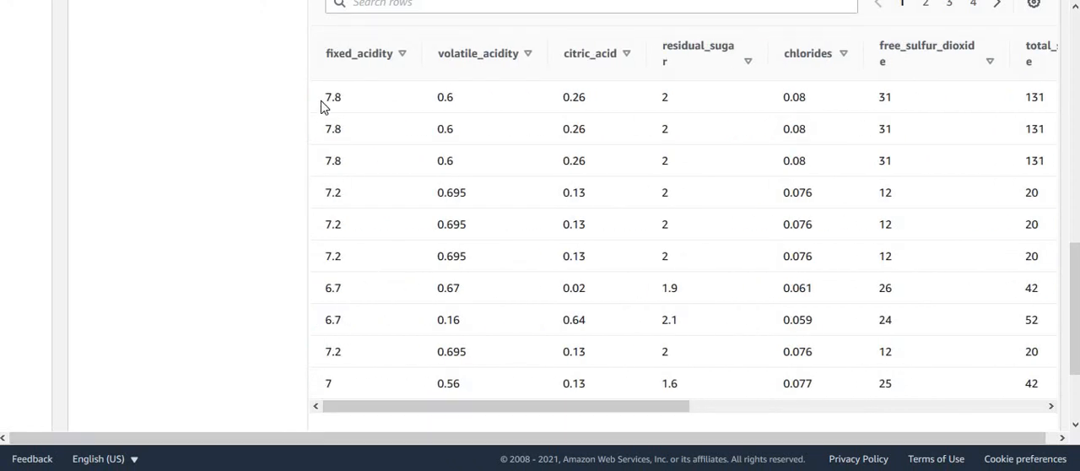
left_click_drag(321, 101, 931, 98)
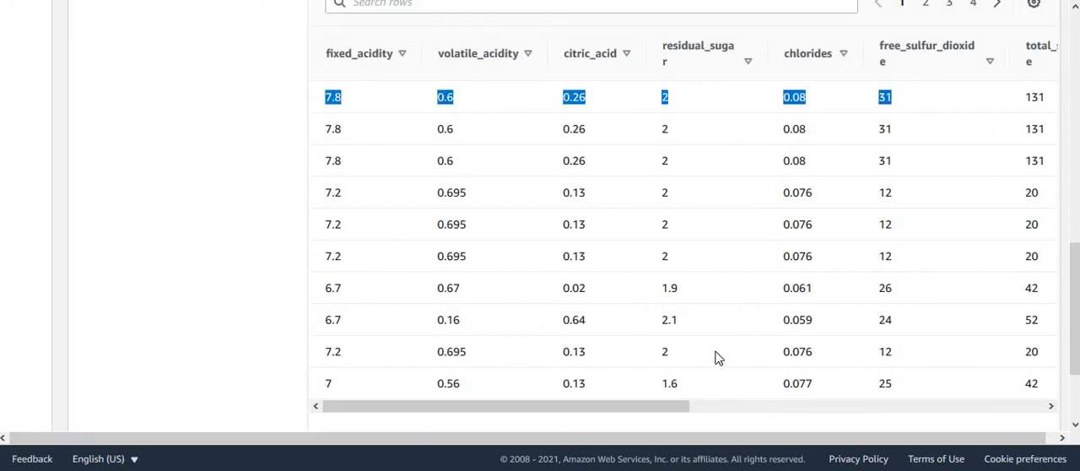
left_click_drag(651, 405, 1046, 433)
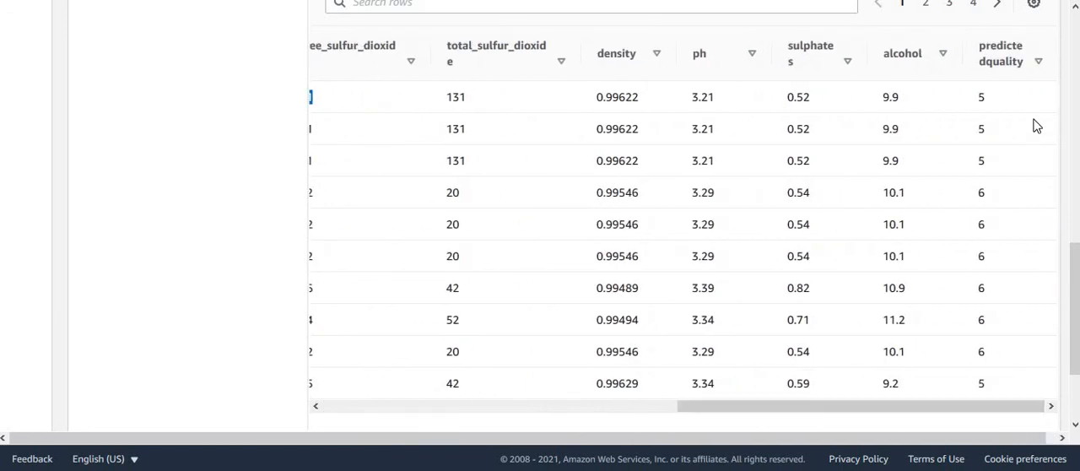
left_click_drag(985, 98, 977, 101)
double_click(981, 319)
left_click_drag(1078, 311, 1079, 79)
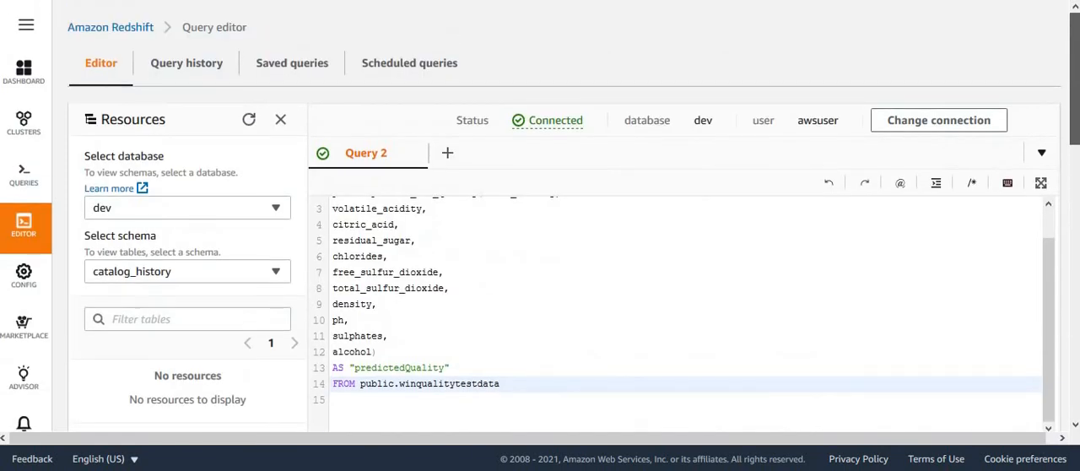
left_click(504, 284)
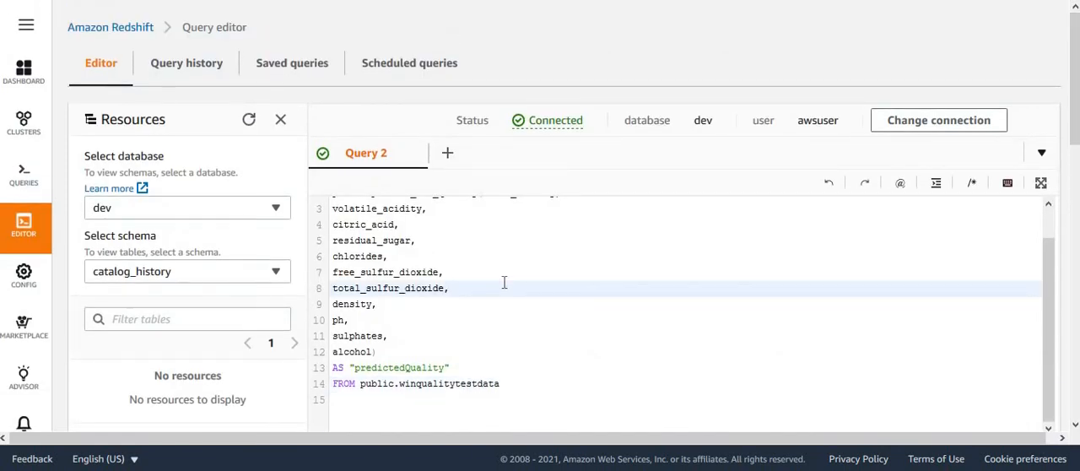